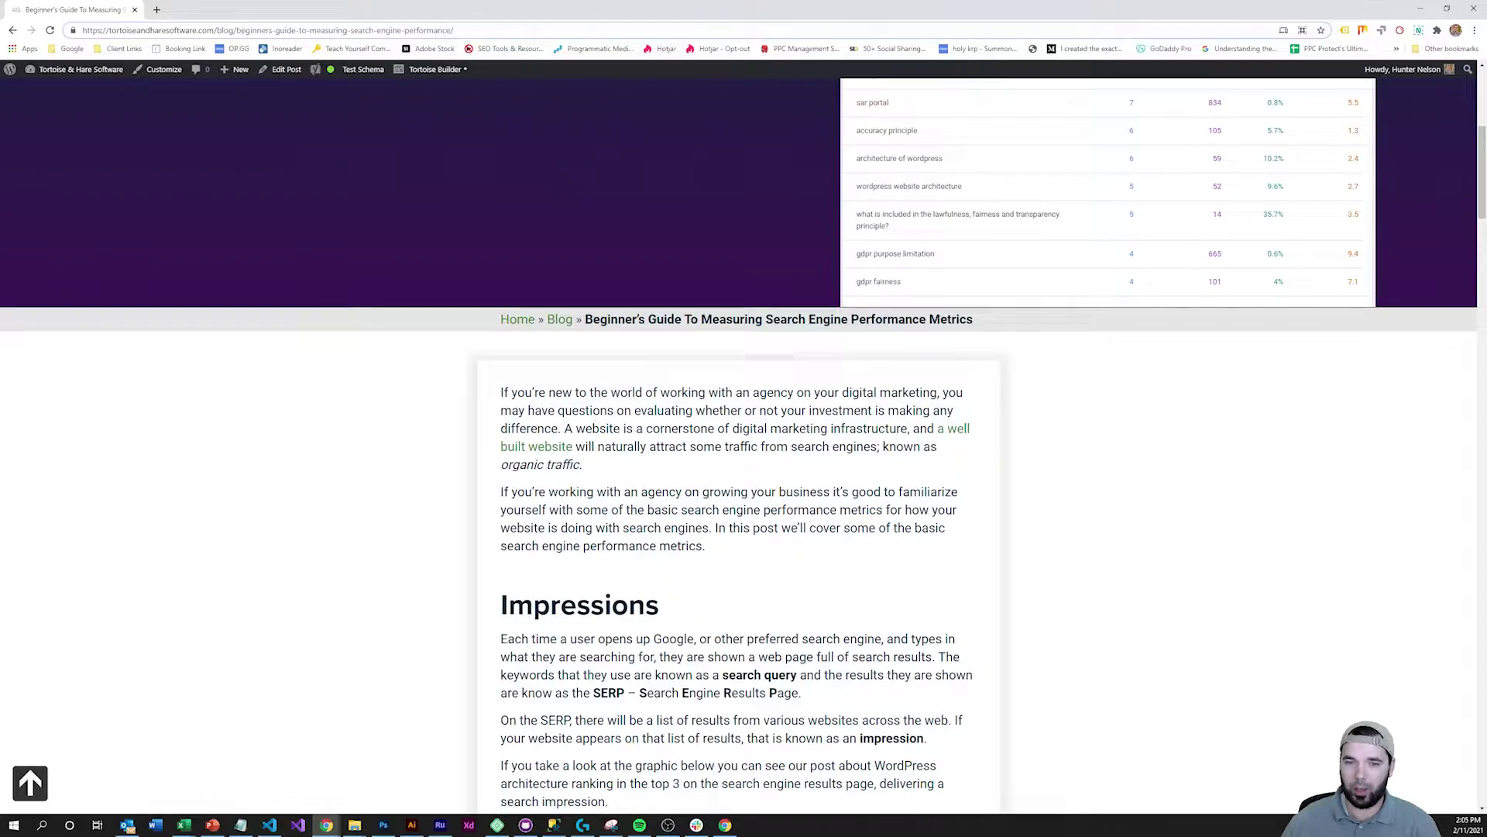
Step: Read the article's introduction and Impressions section, examining the numbered search results graphic and its legend
{"action": "scroll", "coordinate": [331, 300], "scroll_direction": "down", "scroll_amount": 1}
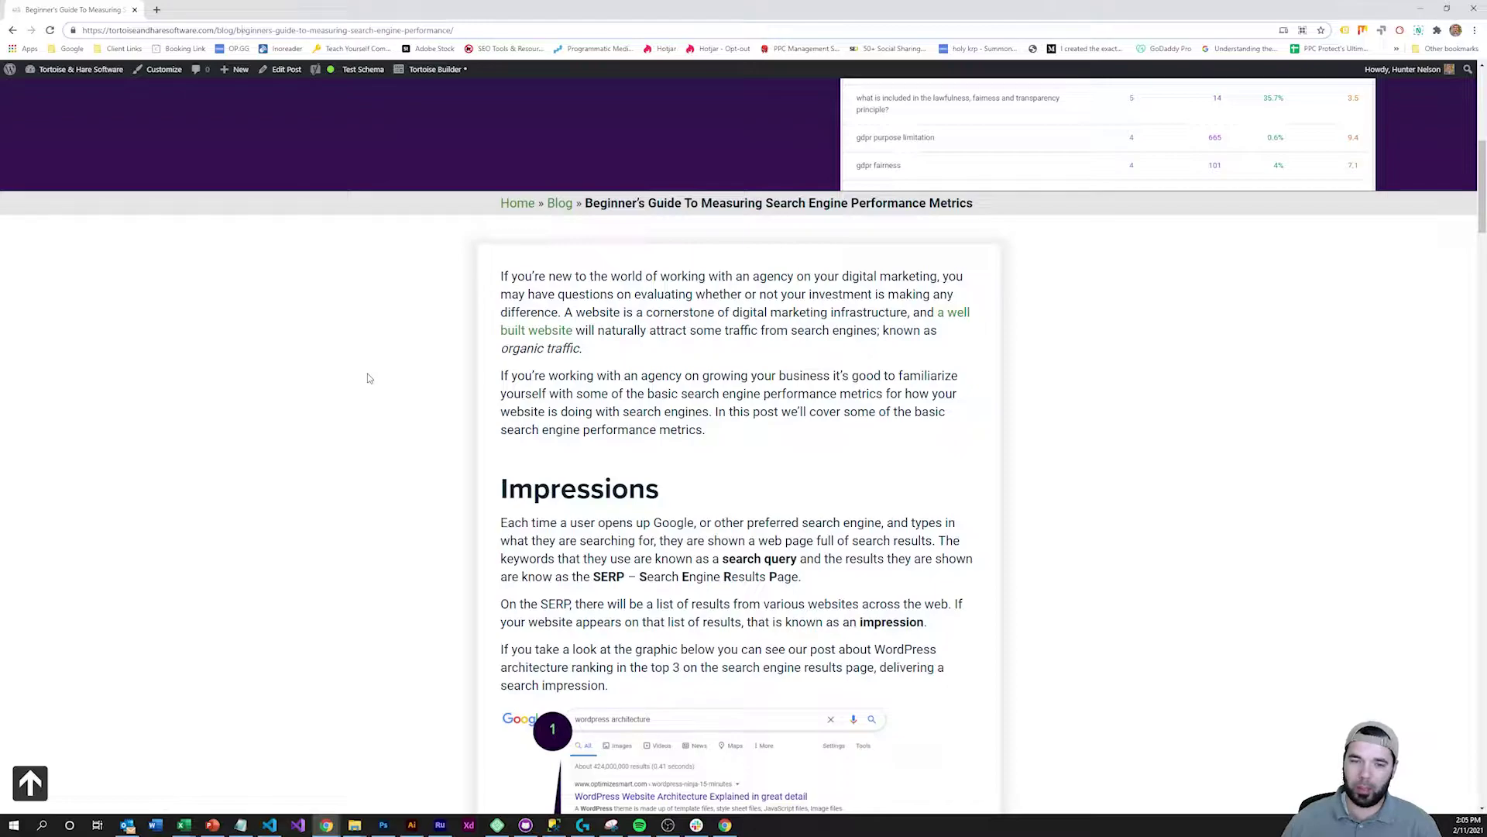
{"action": "scroll", "coordinate": [369, 378], "scroll_direction": "down", "scroll_amount": 4}
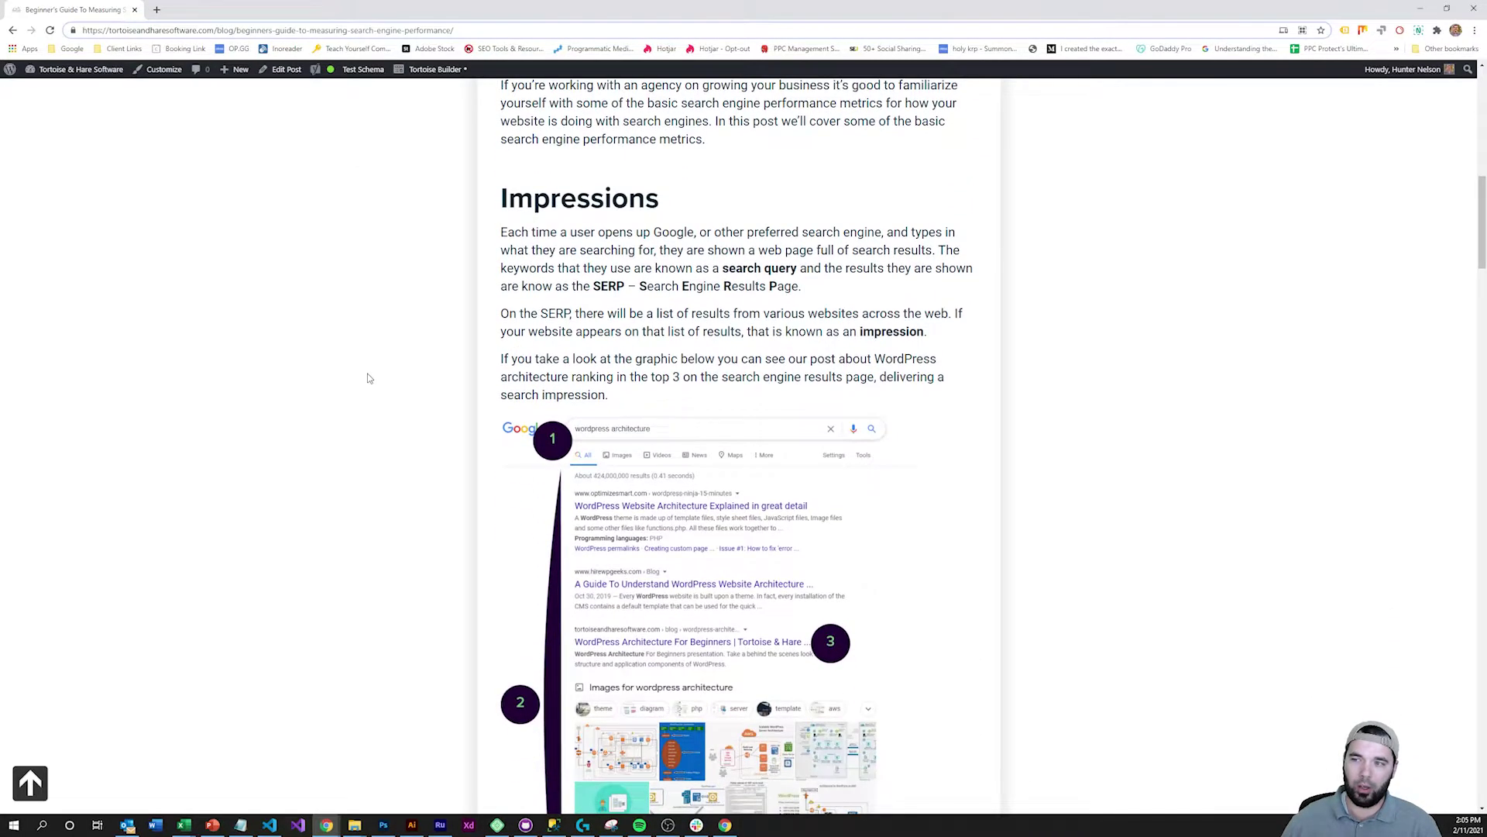
{"action": "scroll", "coordinate": [368, 378], "scroll_direction": "down", "scroll_amount": 1}
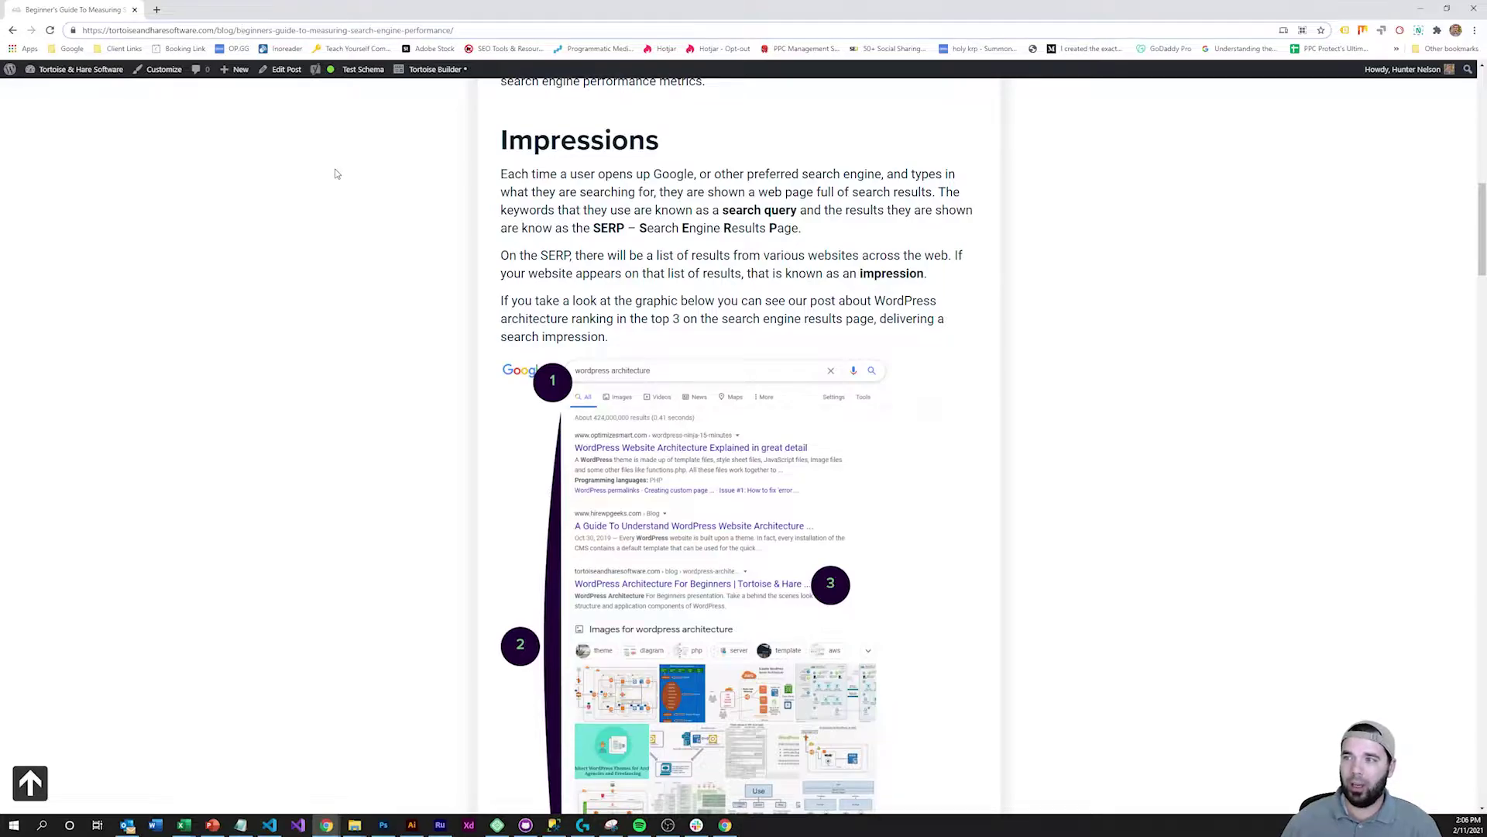
{"action": "scroll", "coordinate": [432, 223], "scroll_direction": "down", "scroll_amount": 2}
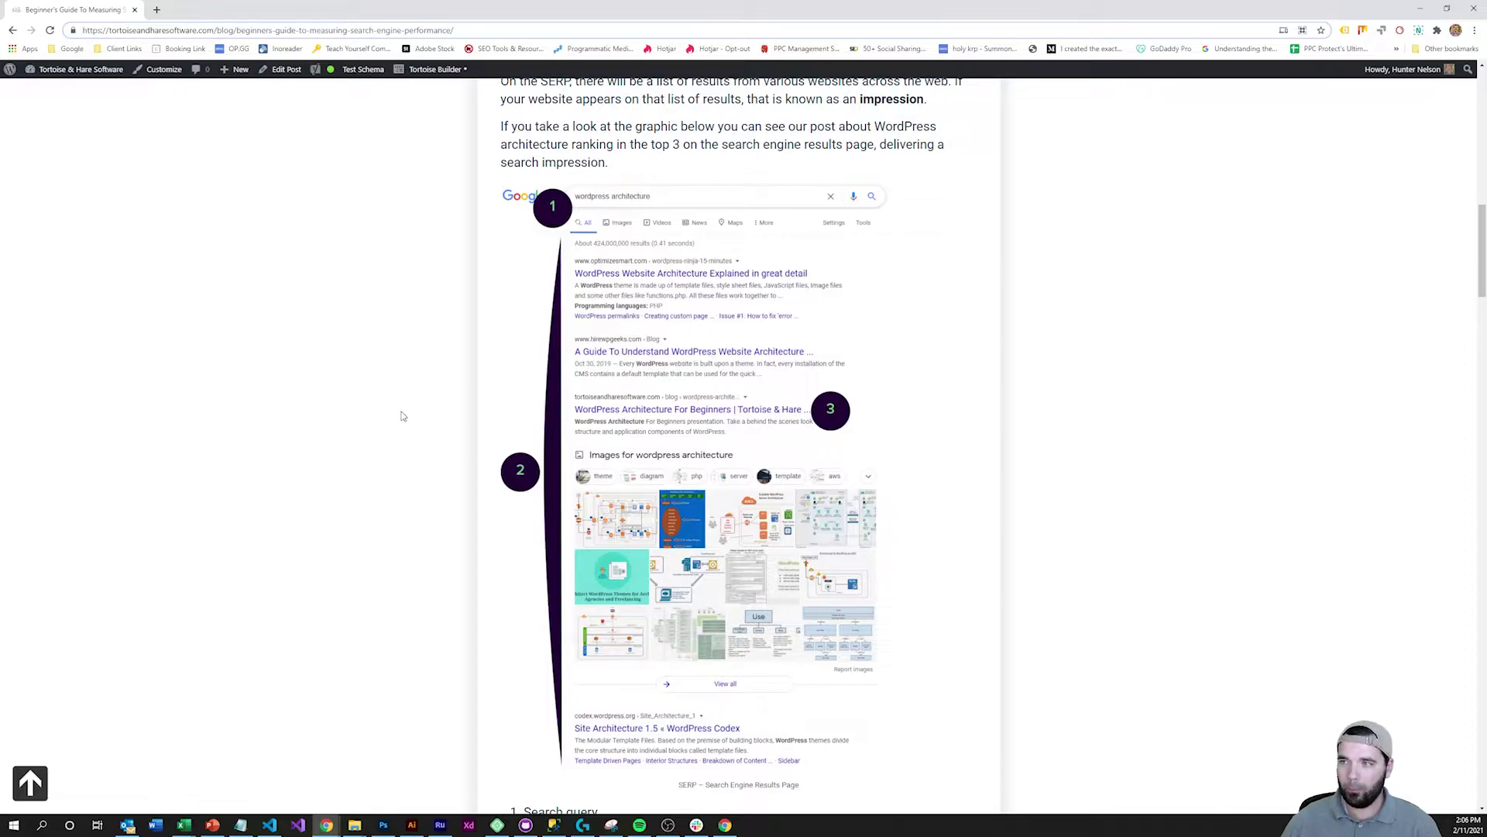
{"action": "scroll", "coordinate": [402, 416], "scroll_direction": "down", "scroll_amount": 4}
{"action": "scroll", "coordinate": [403, 417], "scroll_direction": "up", "scroll_amount": 3}
{"action": "scroll", "coordinate": [432, 419], "scroll_direction": "down", "scroll_amount": 3}
{"action": "scroll", "coordinate": [464, 372], "scroll_direction": "up", "scroll_amount": 3}
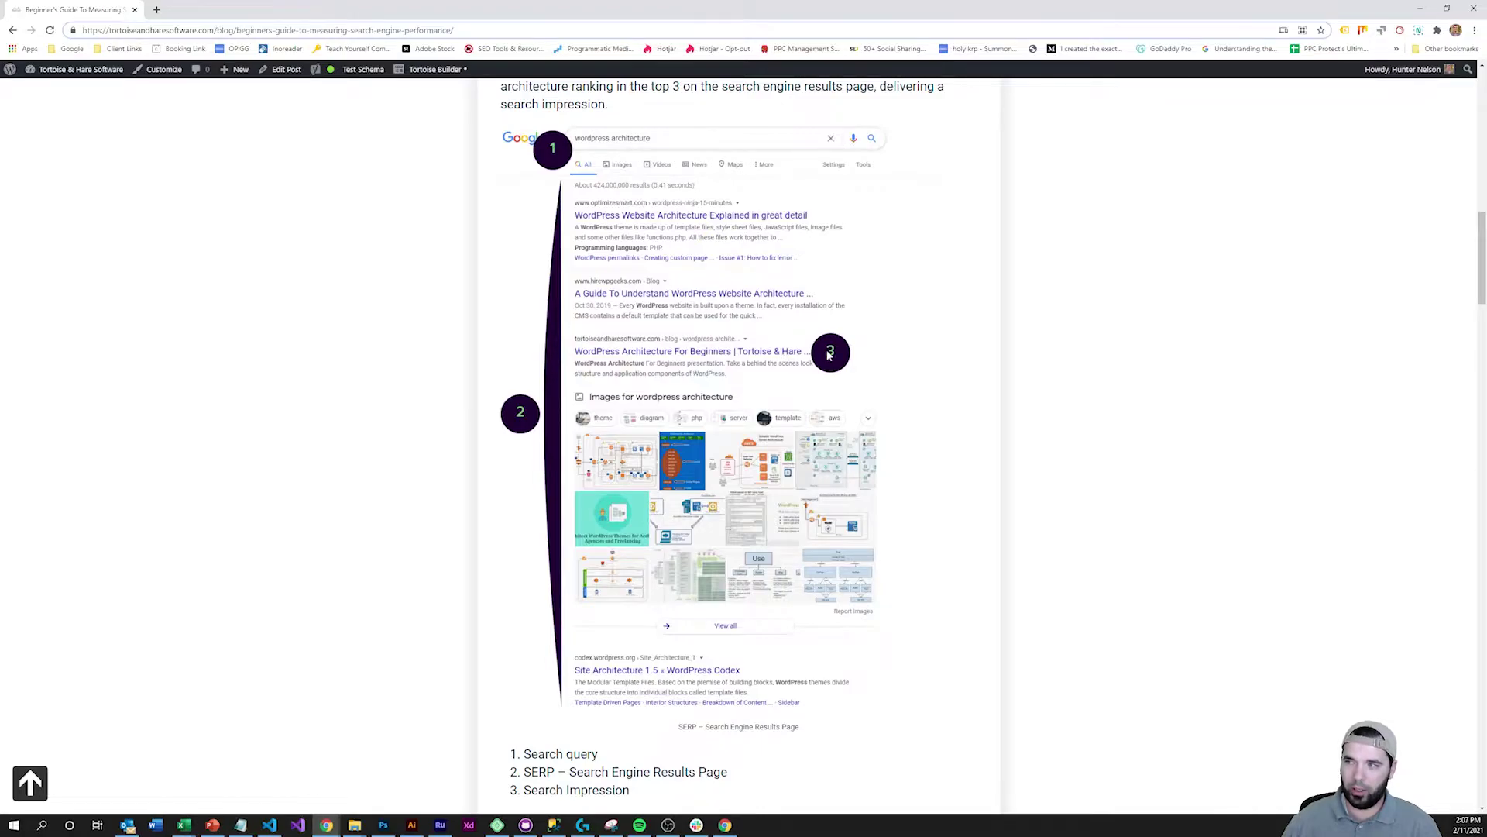
{"action": "scroll", "coordinate": [345, 371], "scroll_direction": "down", "scroll_amount": 4}
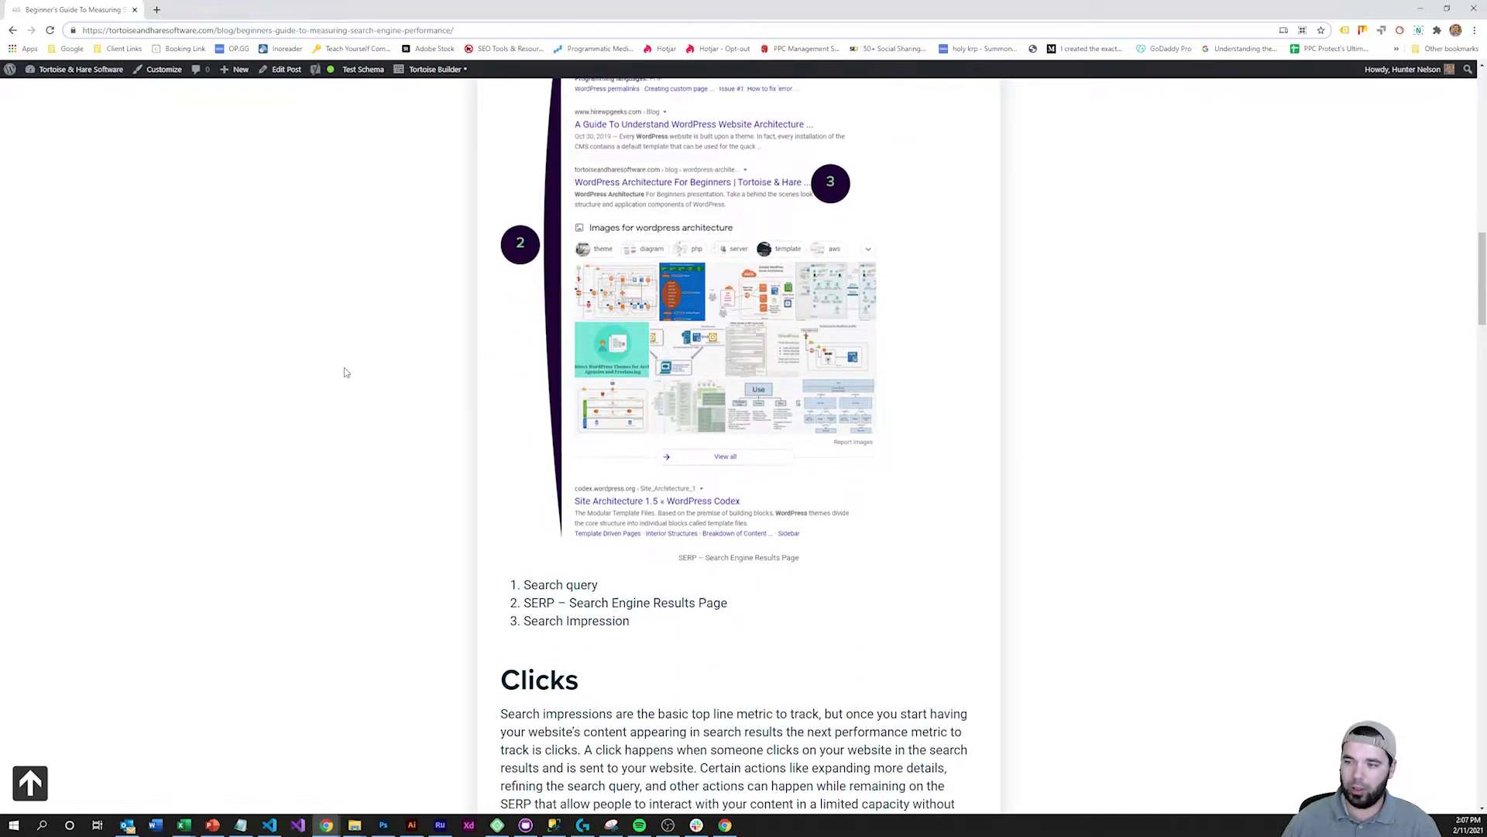
Step: Read the Clicks and CTR (Click through rate) sections, checking them against the search results graphic
{"action": "scroll", "coordinate": [345, 373], "scroll_direction": "down", "scroll_amount": 3}
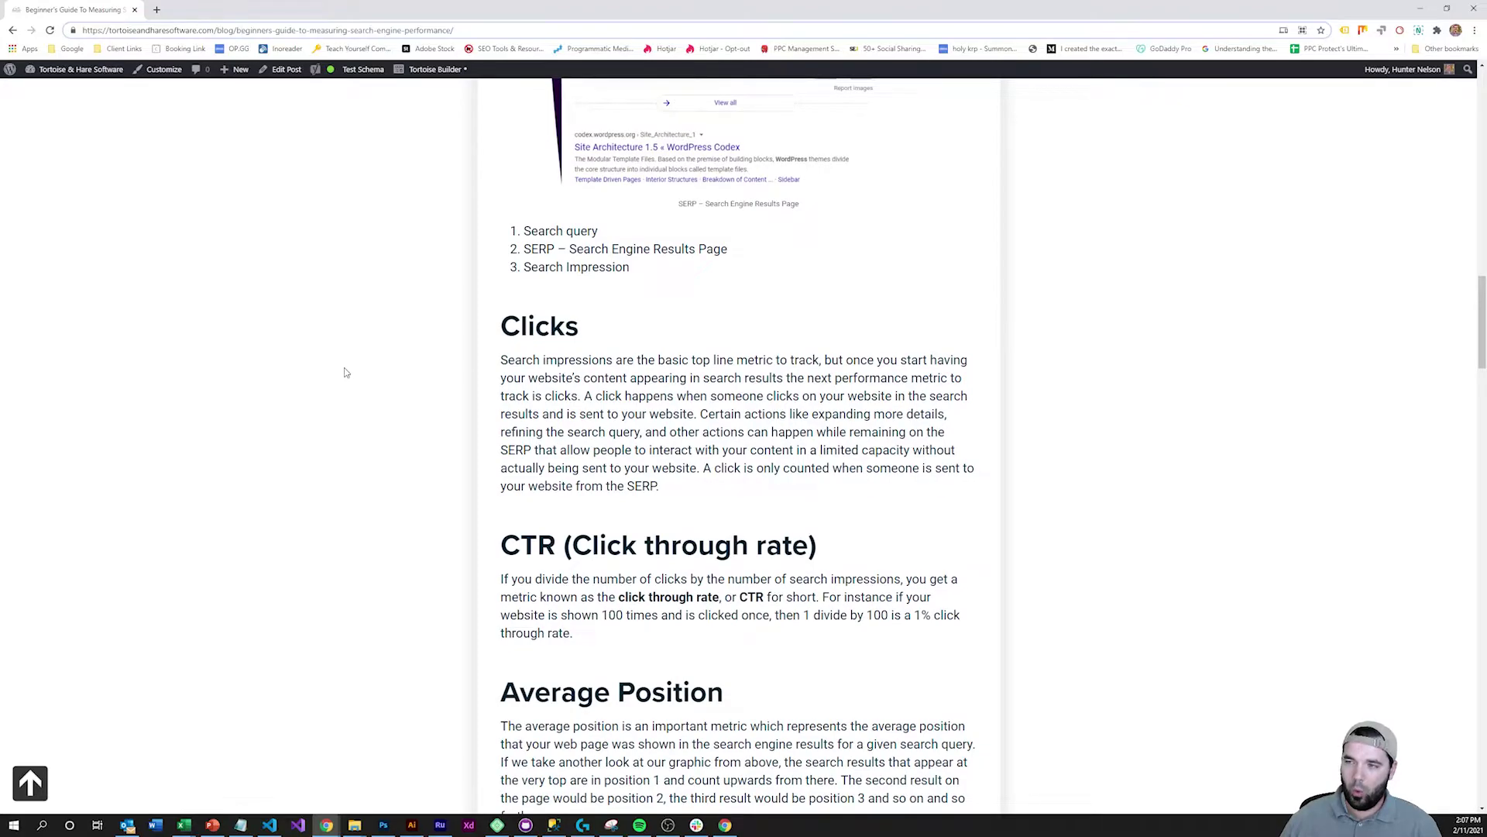
{"action": "scroll", "coordinate": [346, 373], "scroll_direction": "up", "scroll_amount": 1}
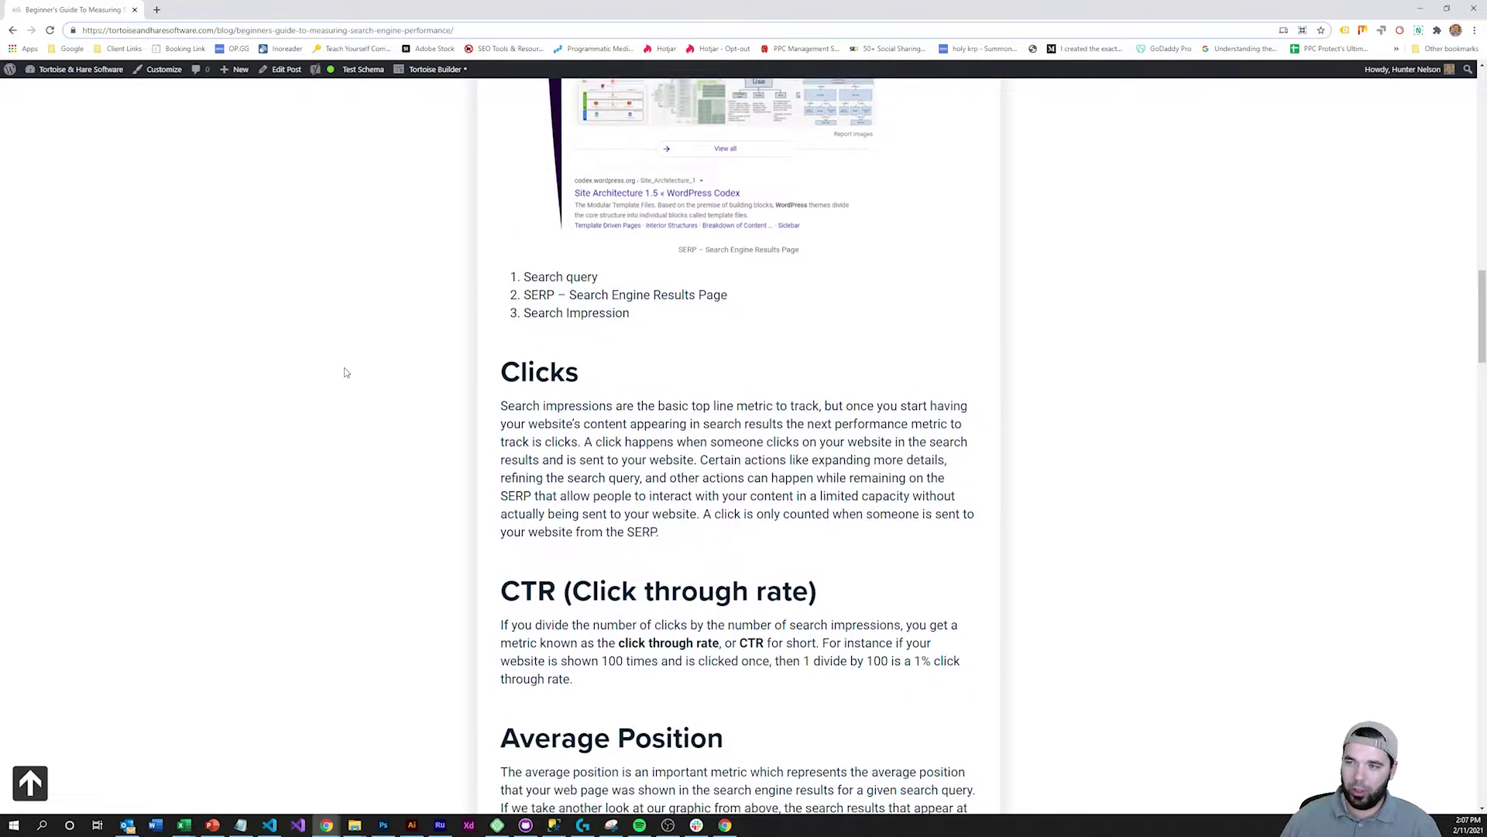
{"action": "scroll", "coordinate": [345, 373], "scroll_direction": "down", "scroll_amount": 1}
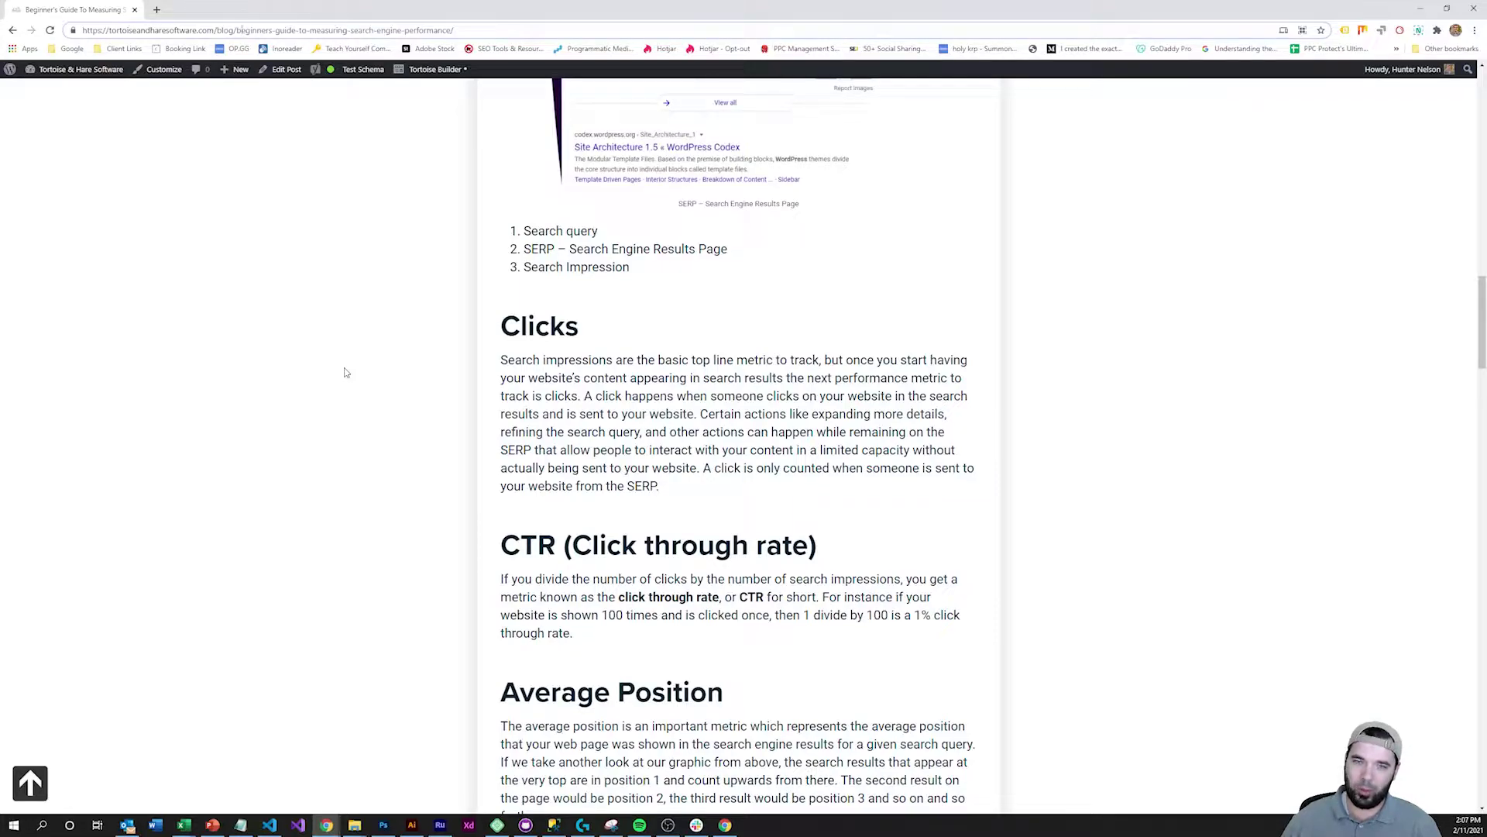
{"action": "scroll", "coordinate": [648, 315], "scroll_direction": "up", "scroll_amount": 6}
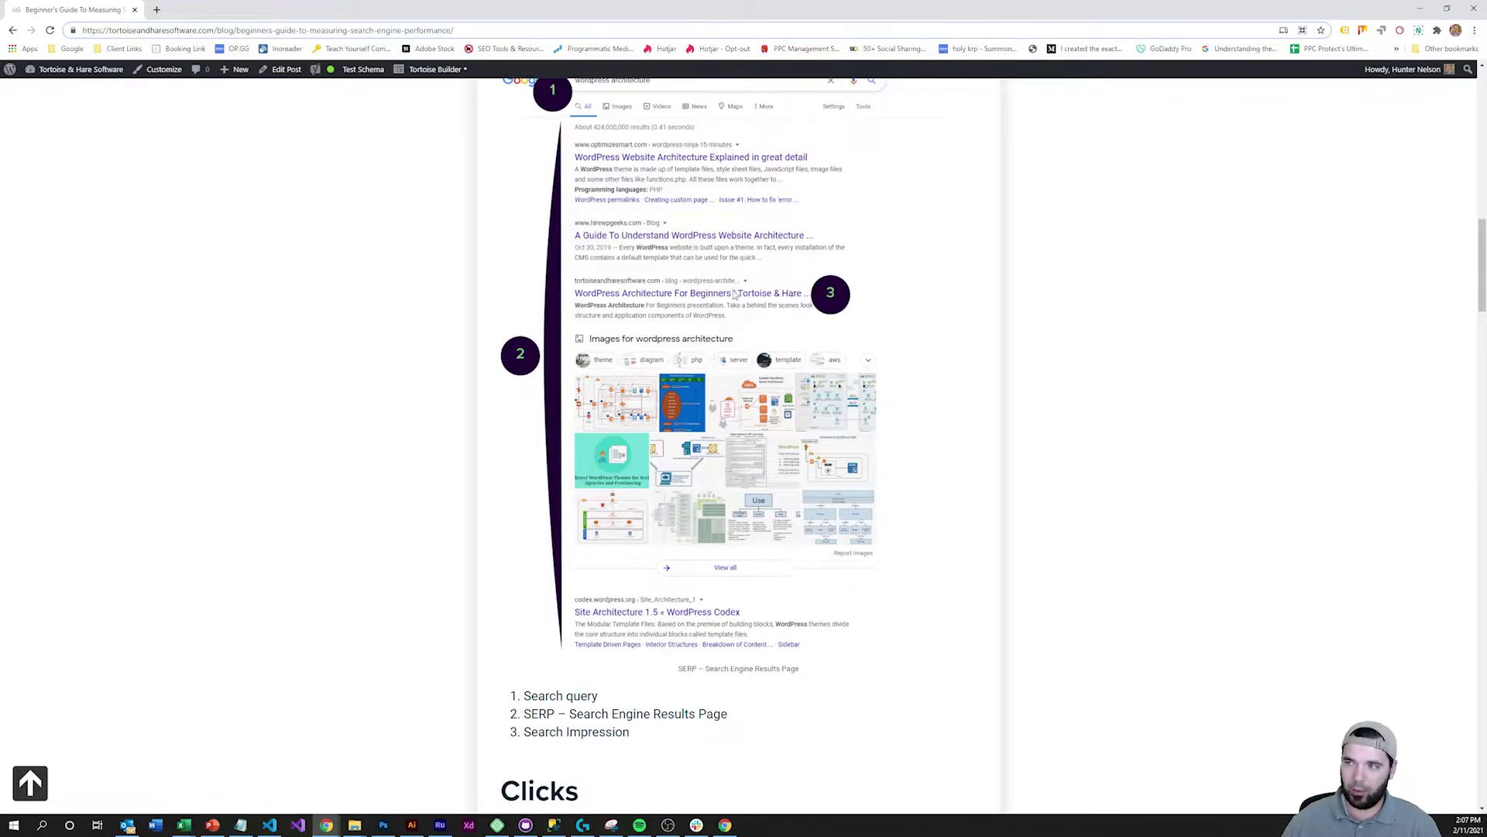
{"action": "scroll", "coordinate": [724, 294], "scroll_direction": "down", "scroll_amount": 5}
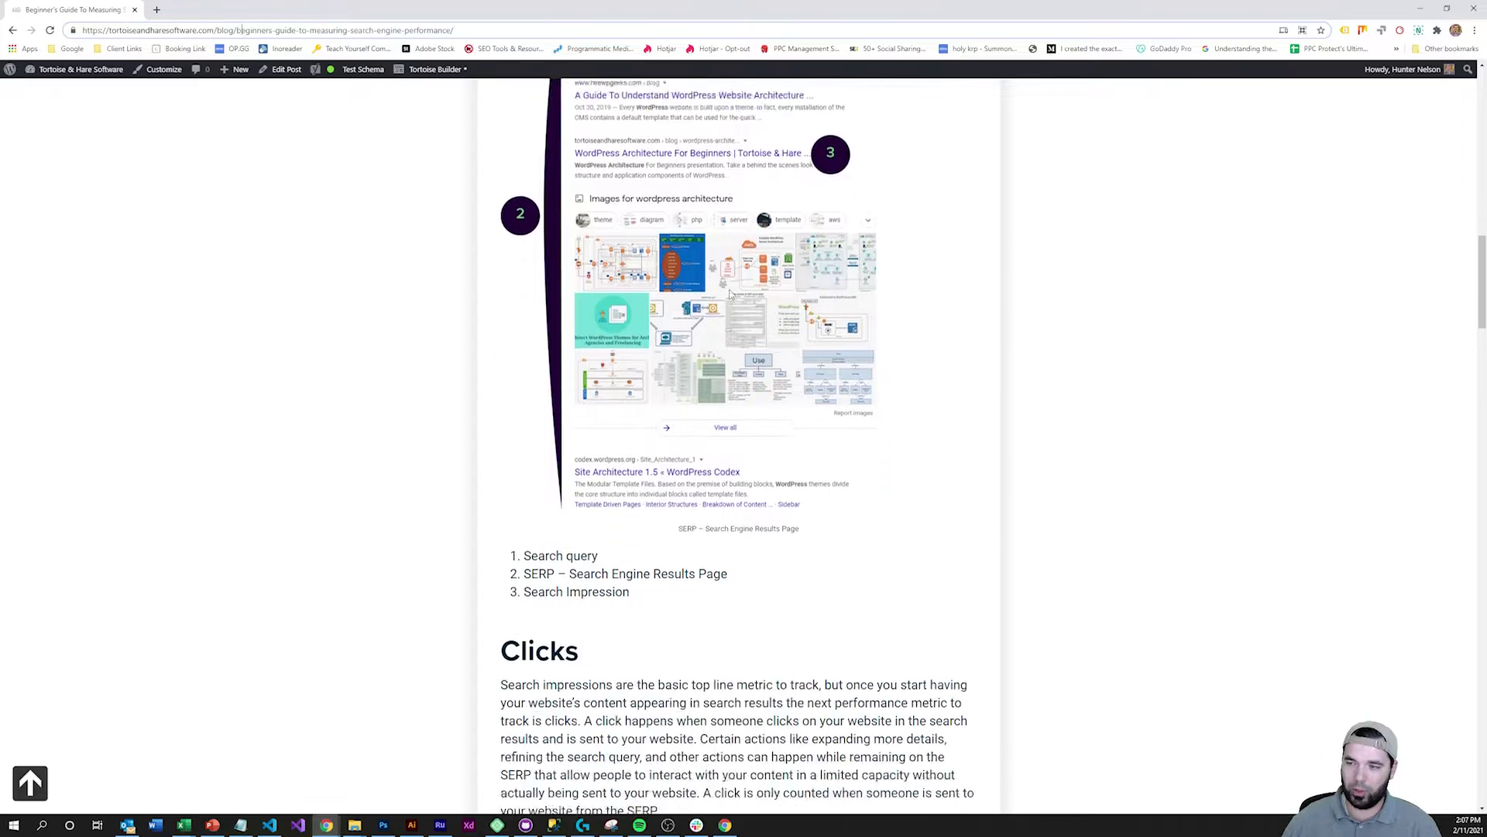
{"action": "scroll", "coordinate": [731, 294], "scroll_direction": "down", "scroll_amount": 2}
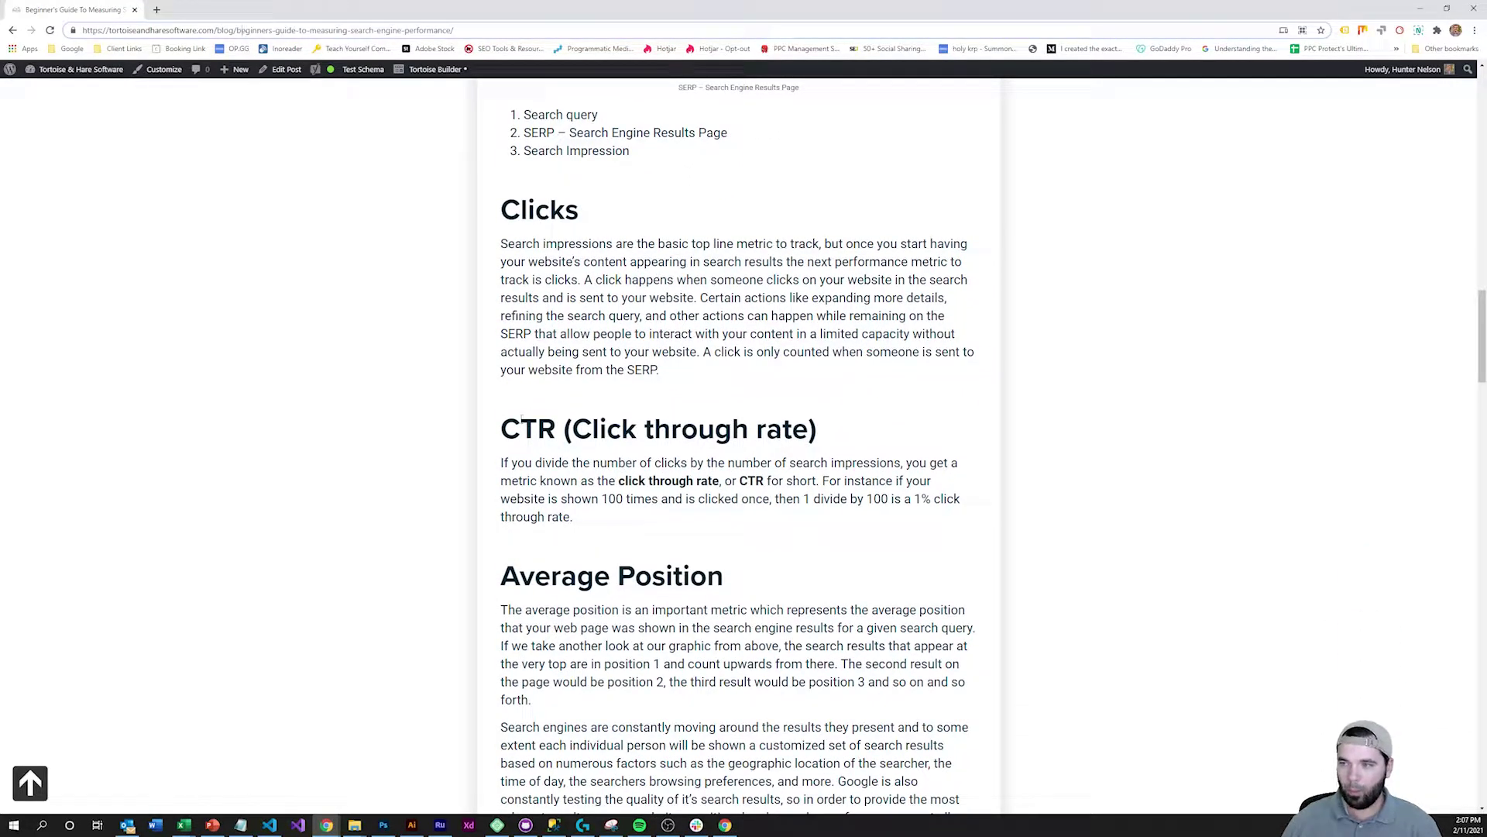
{"action": "left_click_drag", "start_coordinate": [501, 428], "coordinate": [856, 432]}
{"action": "left_click", "coordinate": [854, 431]}
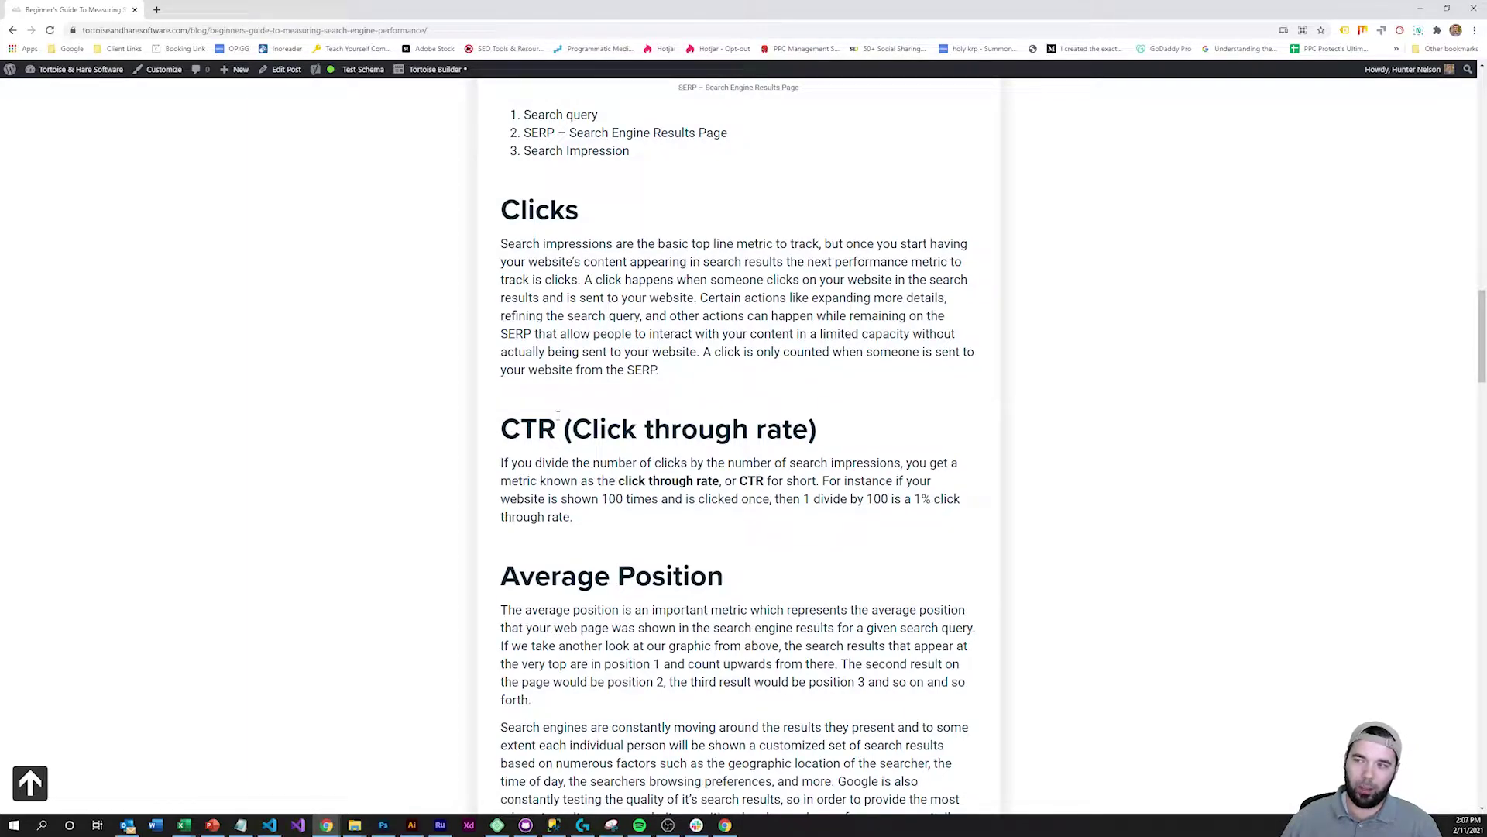
Step: Read the Average Position section and compare its explanation with the ranking order in the search results graphic
{"action": "scroll", "coordinate": [393, 405], "scroll_direction": "down", "scroll_amount": 2}
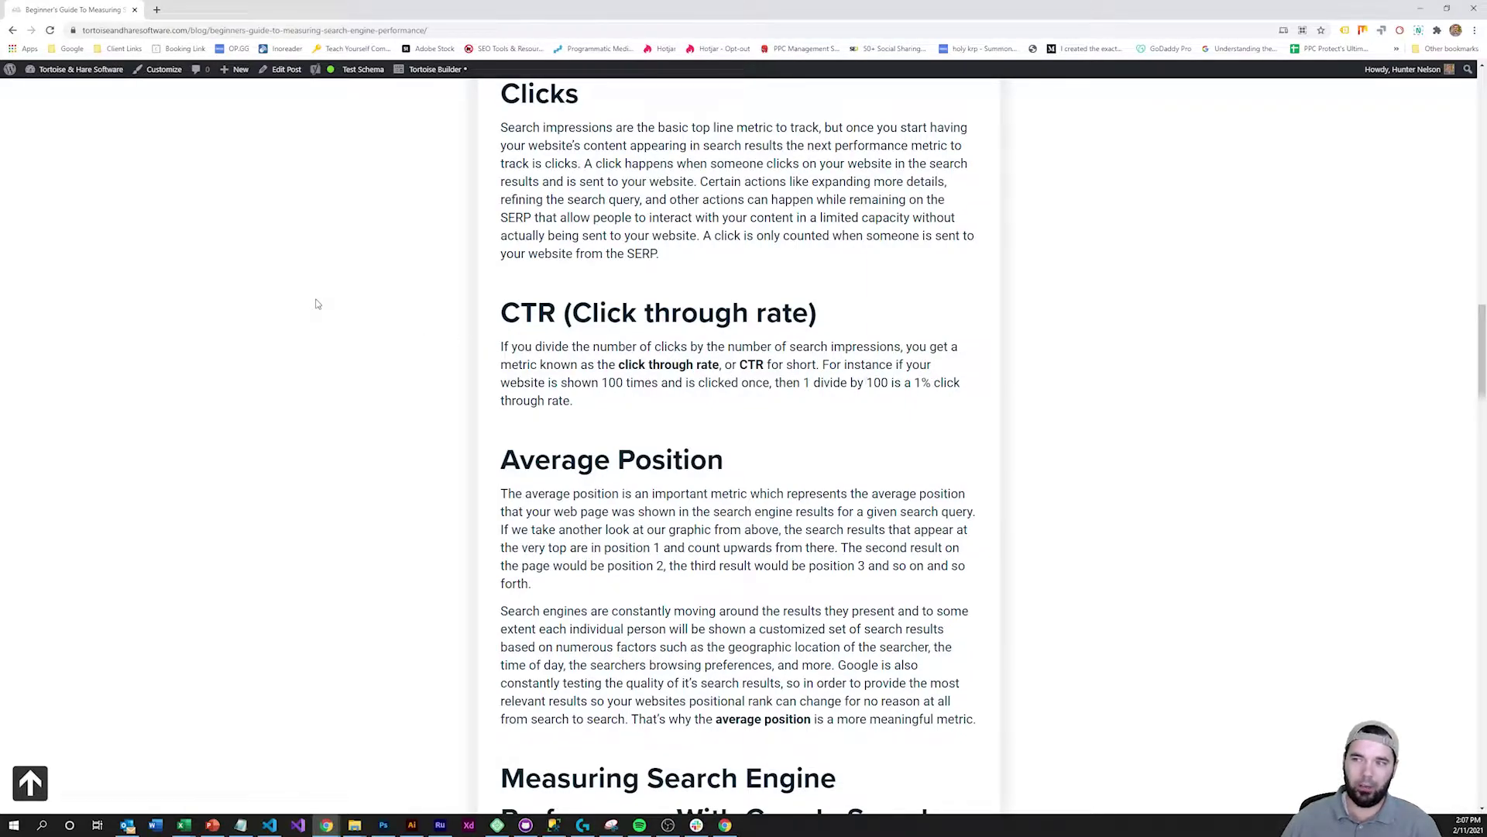
{"action": "scroll", "coordinate": [434, 338], "scroll_direction": "down", "scroll_amount": 2}
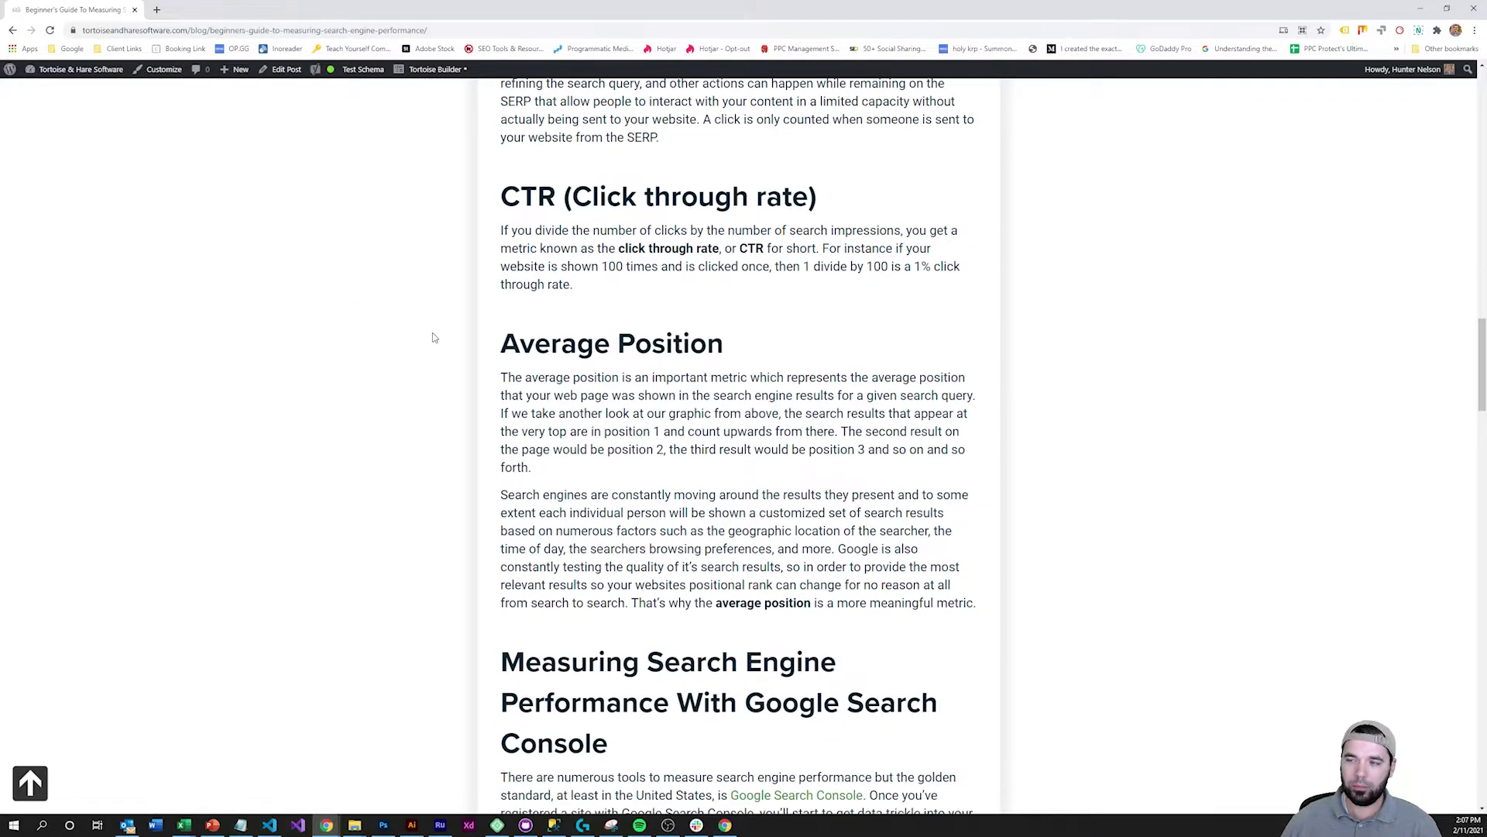
{"action": "scroll", "coordinate": [434, 338], "scroll_direction": "down", "scroll_amount": 1}
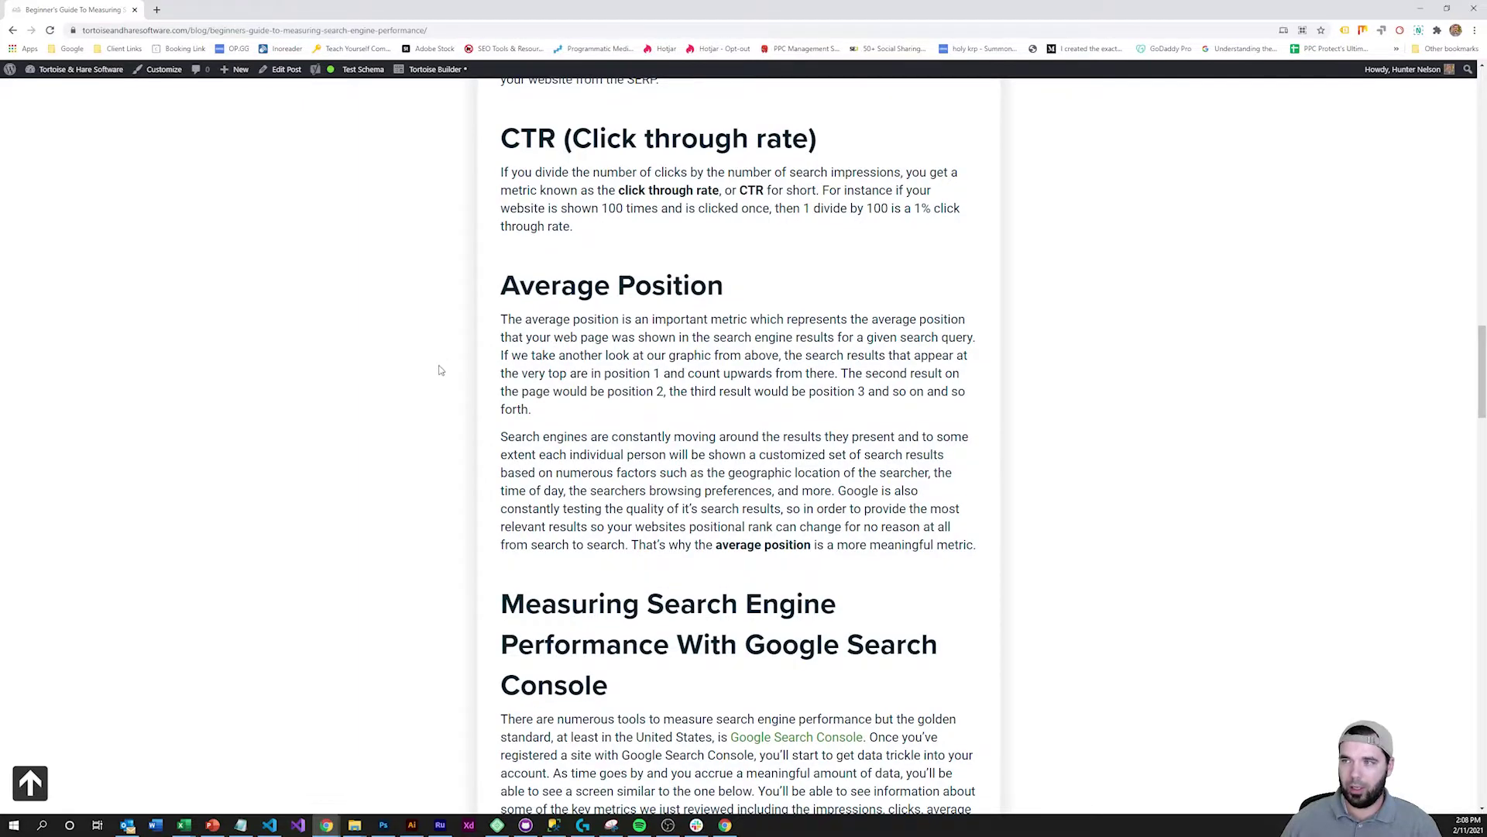
{"action": "scroll", "coordinate": [445, 369], "scroll_direction": "up", "scroll_amount": 10}
{"action": "scroll", "coordinate": [457, 371], "scroll_direction": "up", "scroll_amount": 2}
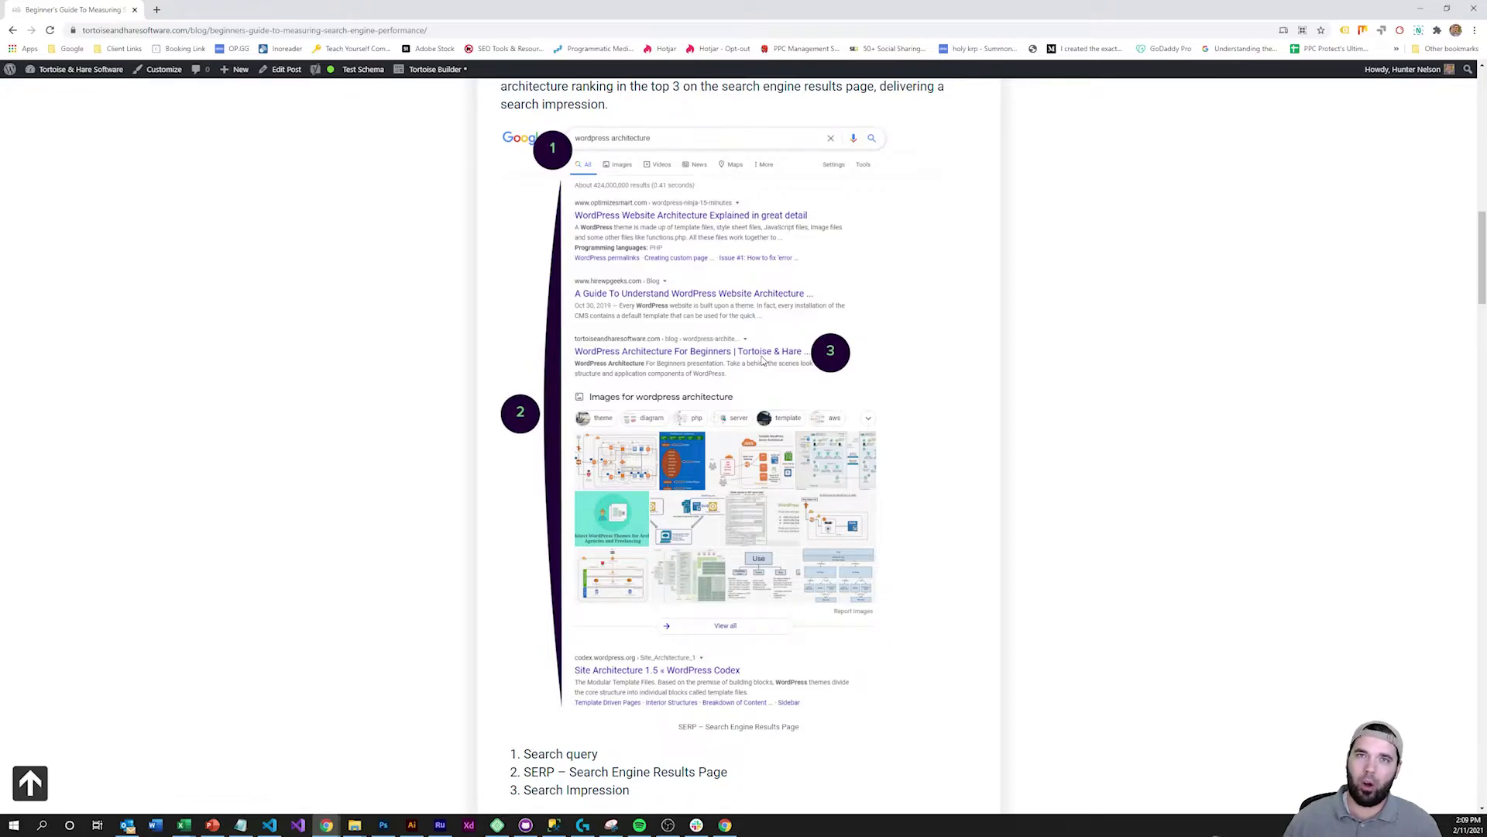
{"action": "scroll", "coordinate": [778, 355], "scroll_direction": "down", "scroll_amount": 10}
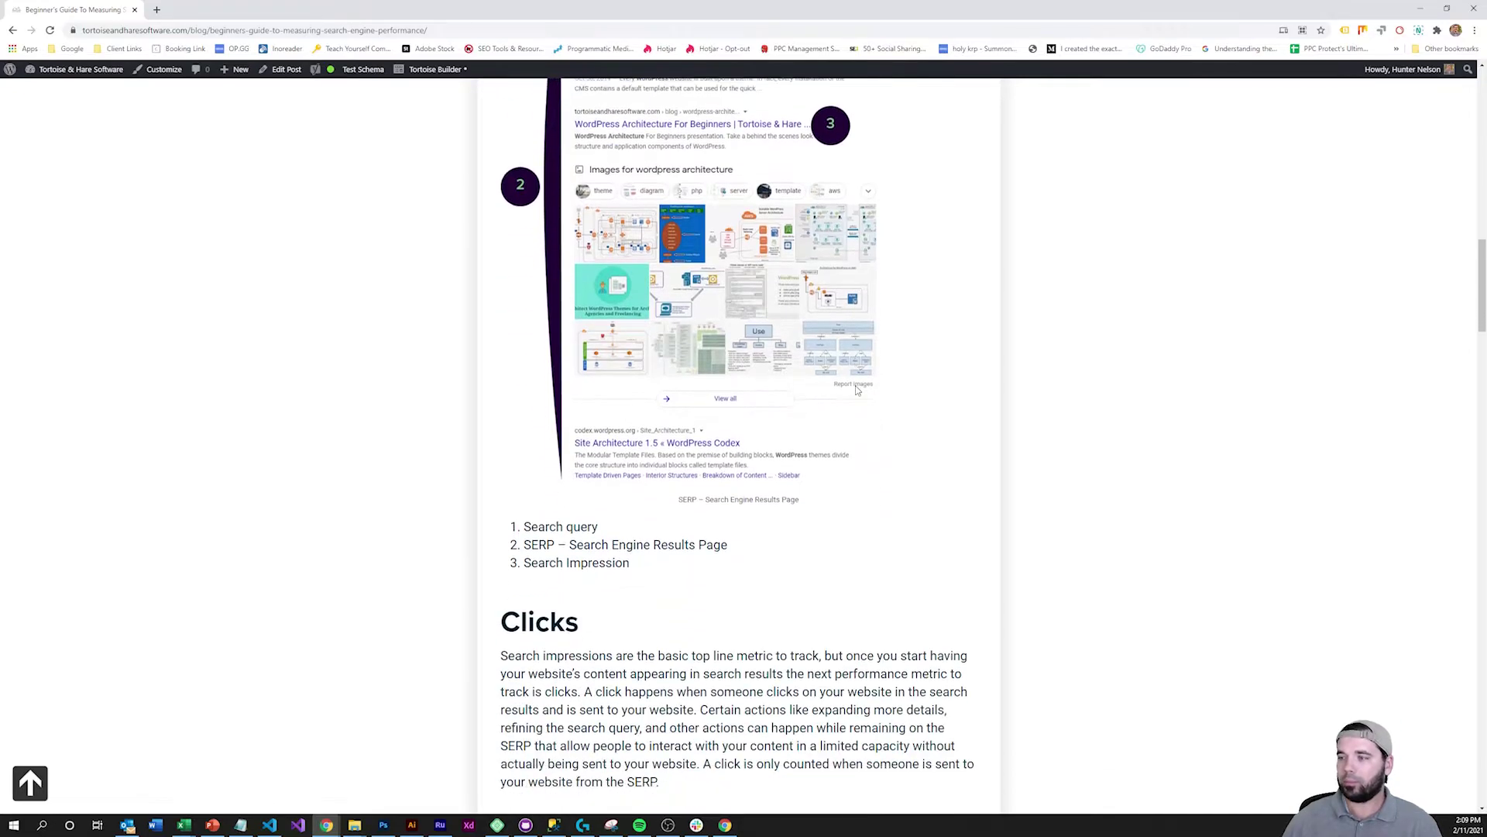
{"action": "scroll", "coordinate": [858, 390], "scroll_direction": "down", "scroll_amount": 1}
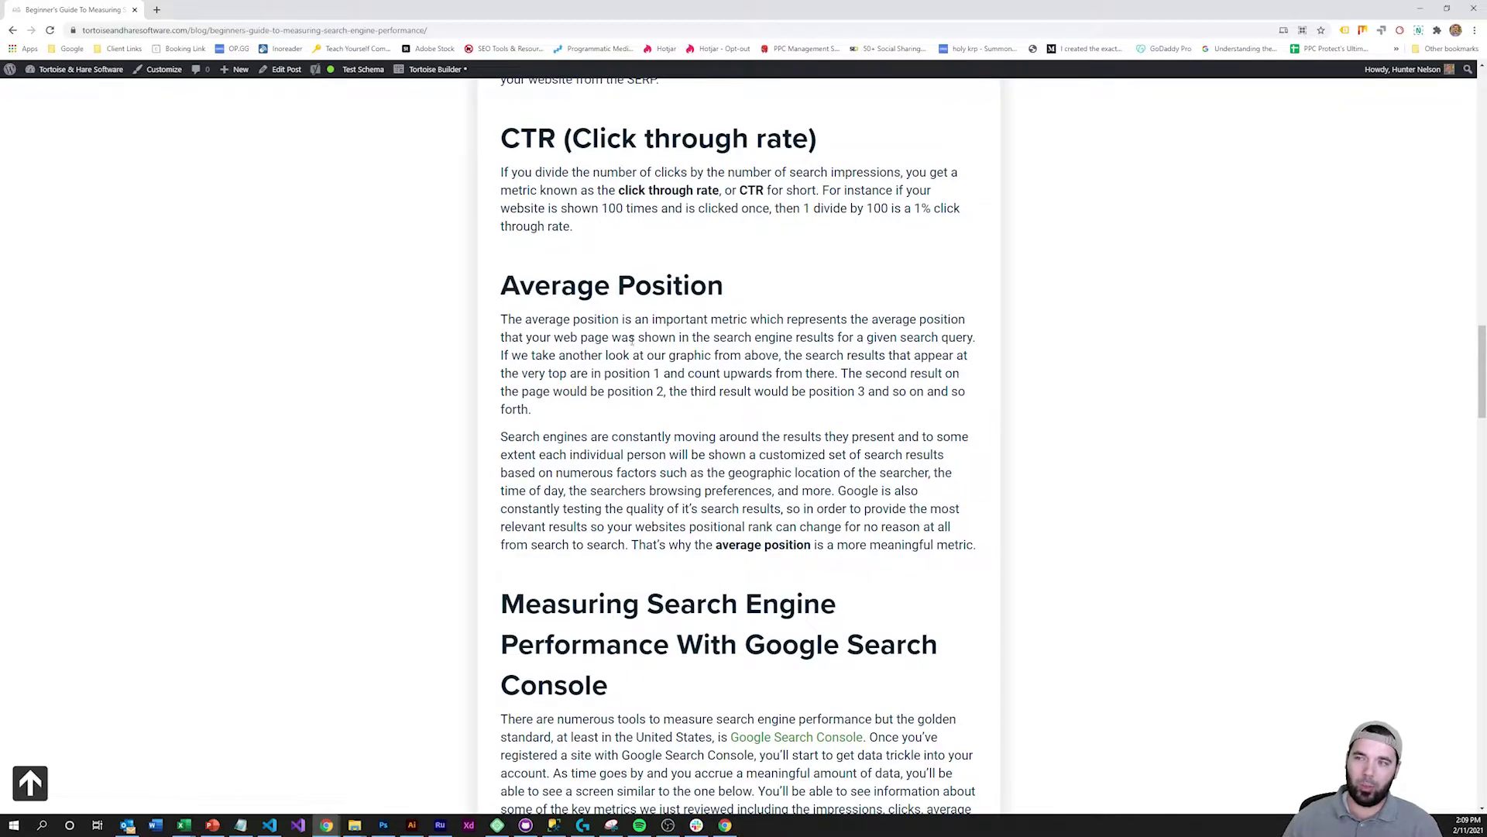
Step: Examine the section on measuring performance with Google Search Console, including its metrics chart and query table
{"action": "scroll", "coordinate": [774, 338], "scroll_direction": "down", "scroll_amount": 4}
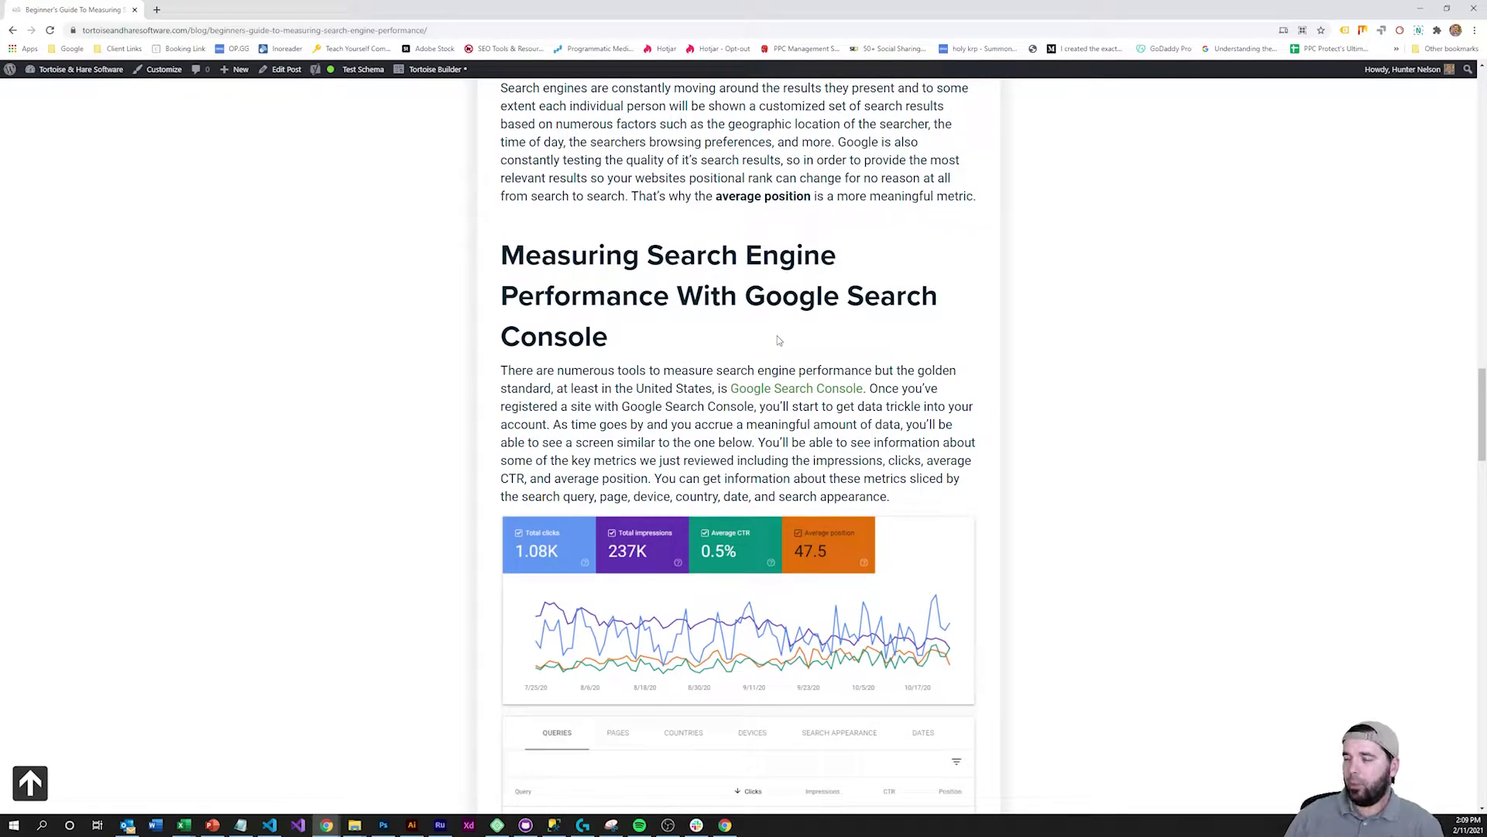
{"action": "scroll", "coordinate": [777, 339], "scroll_direction": "down", "scroll_amount": 1}
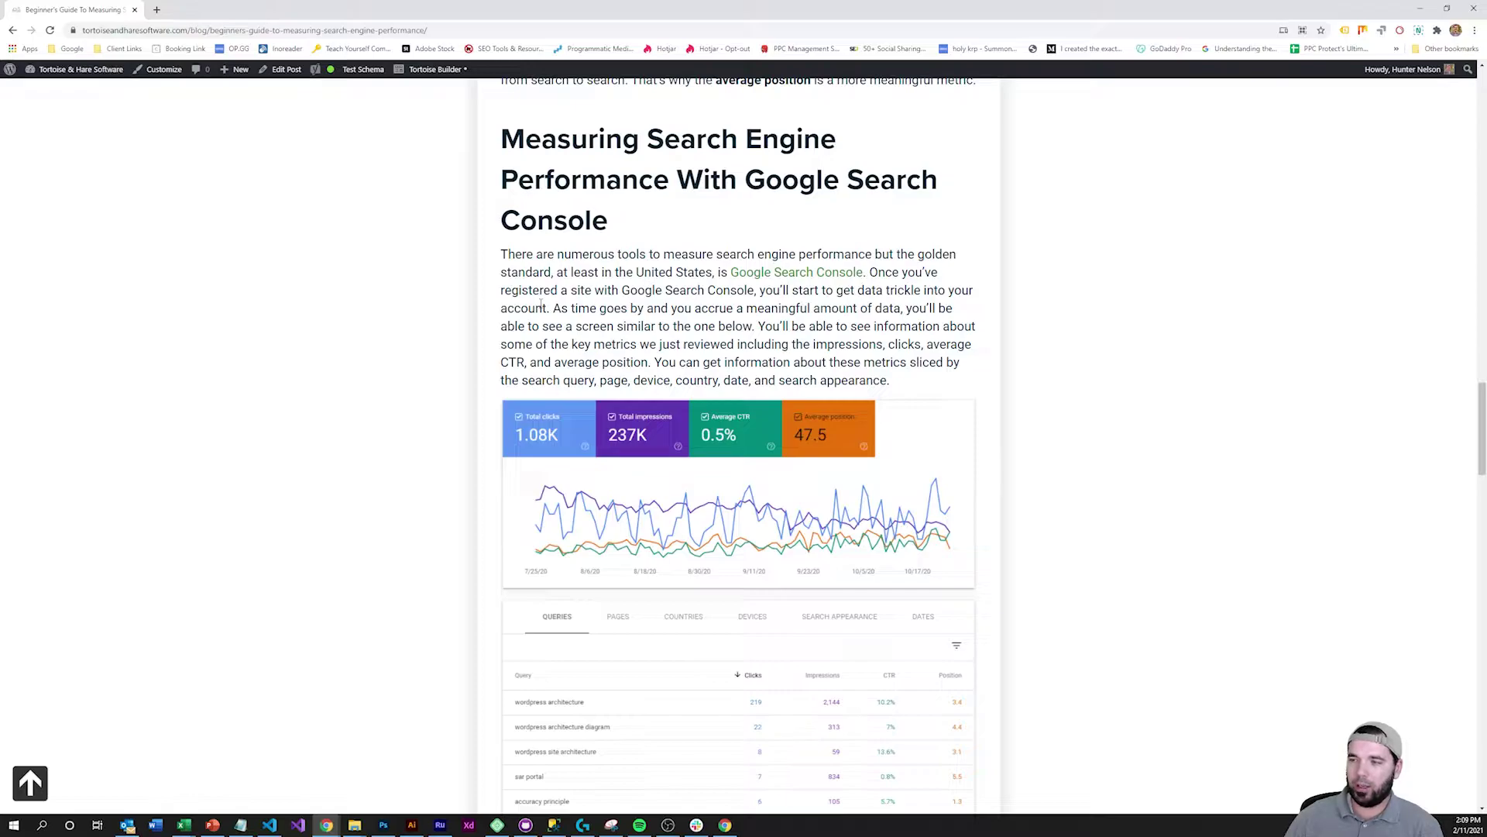
{"action": "scroll", "coordinate": [540, 302], "scroll_direction": "down", "scroll_amount": 2}
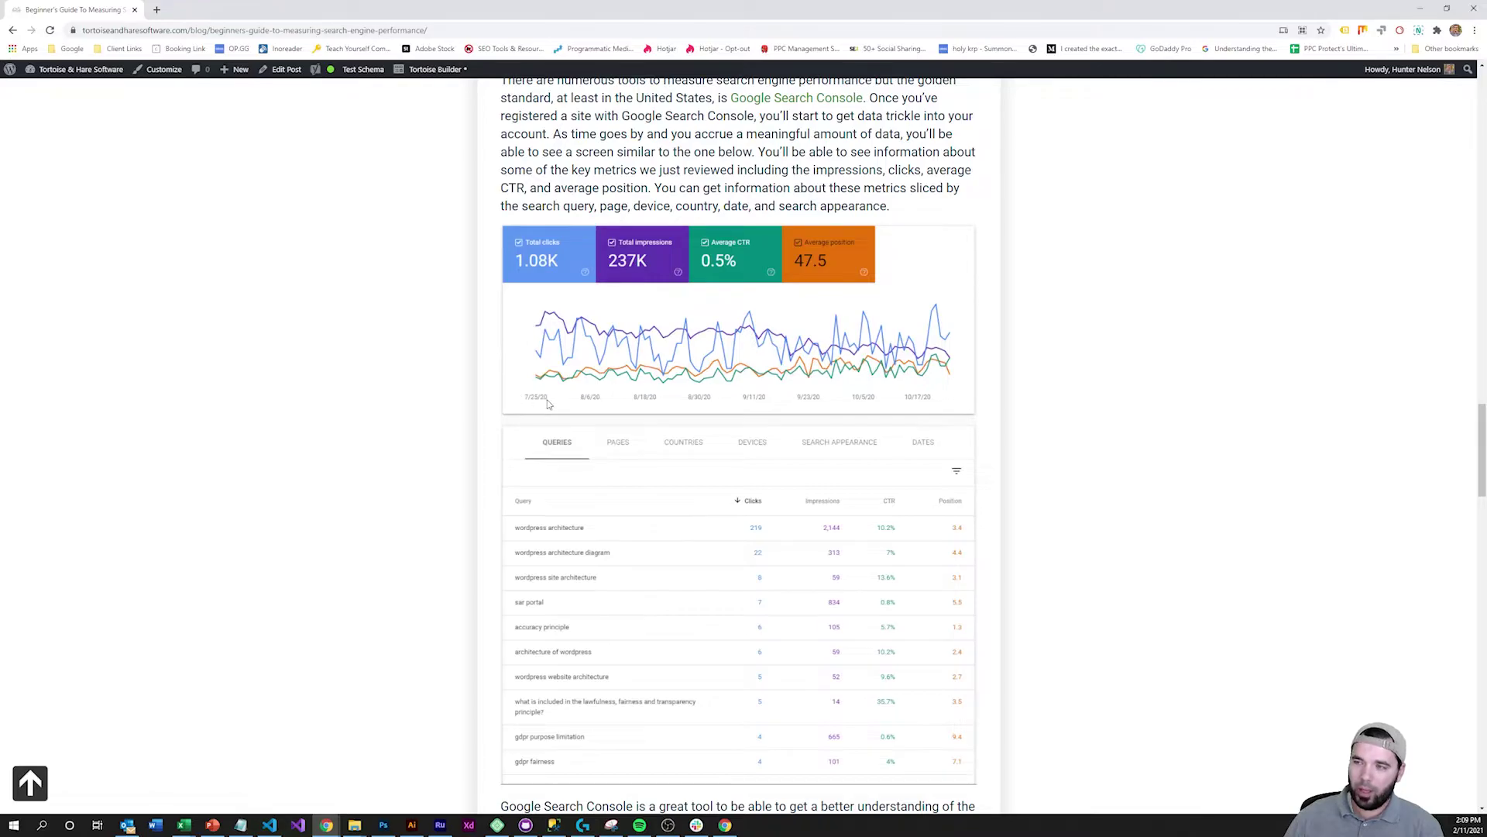
Step: Open the bookmarked Google Search Console performance report in a new browser tab and examine the clicks and impressions totals
{"action": "left_click", "coordinate": [154, 9]}
{"action": "left_click", "coordinate": [71, 48]}
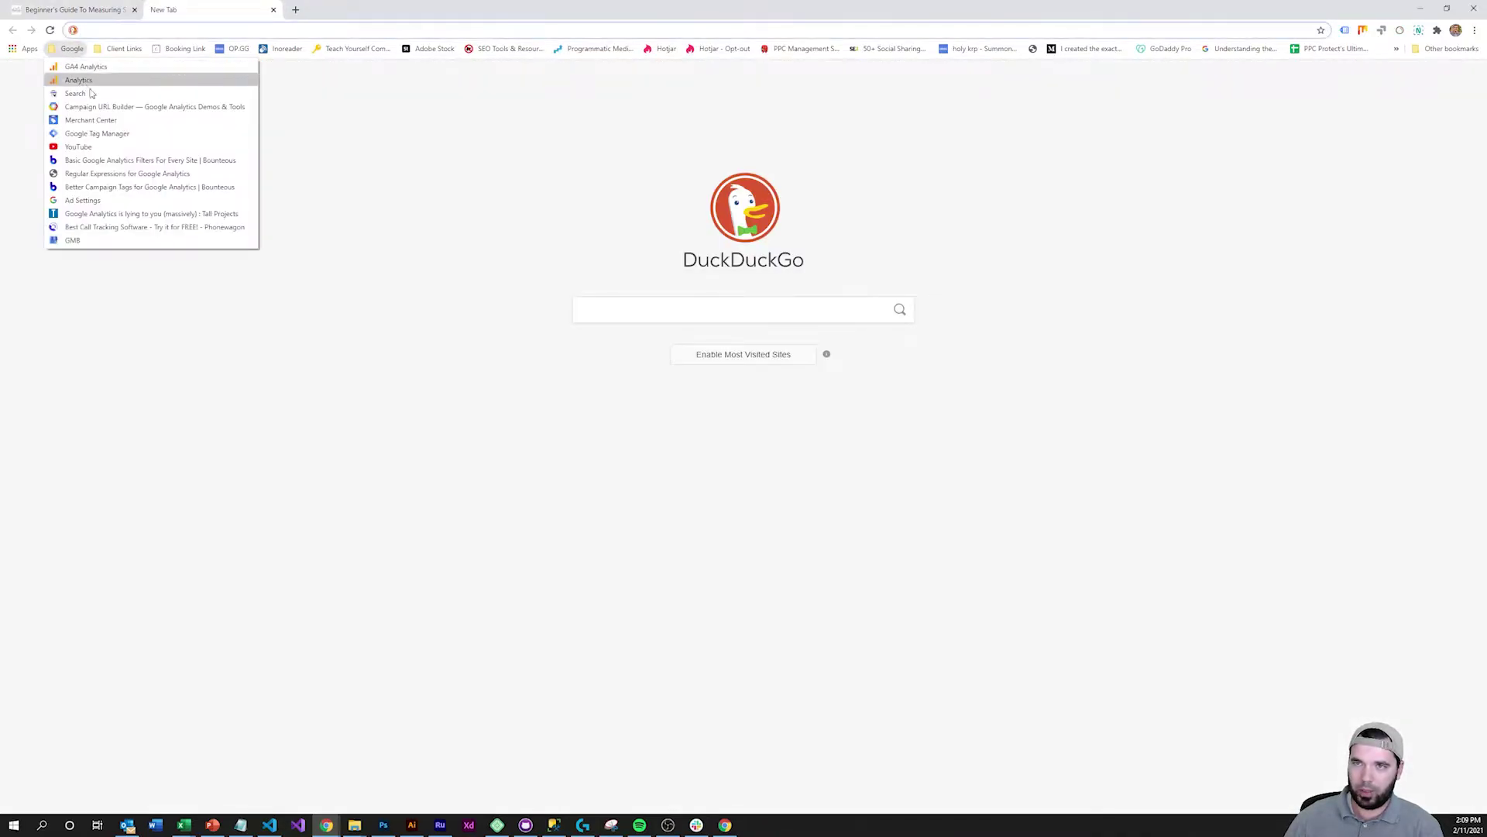
{"action": "left_click", "coordinate": [81, 92]}
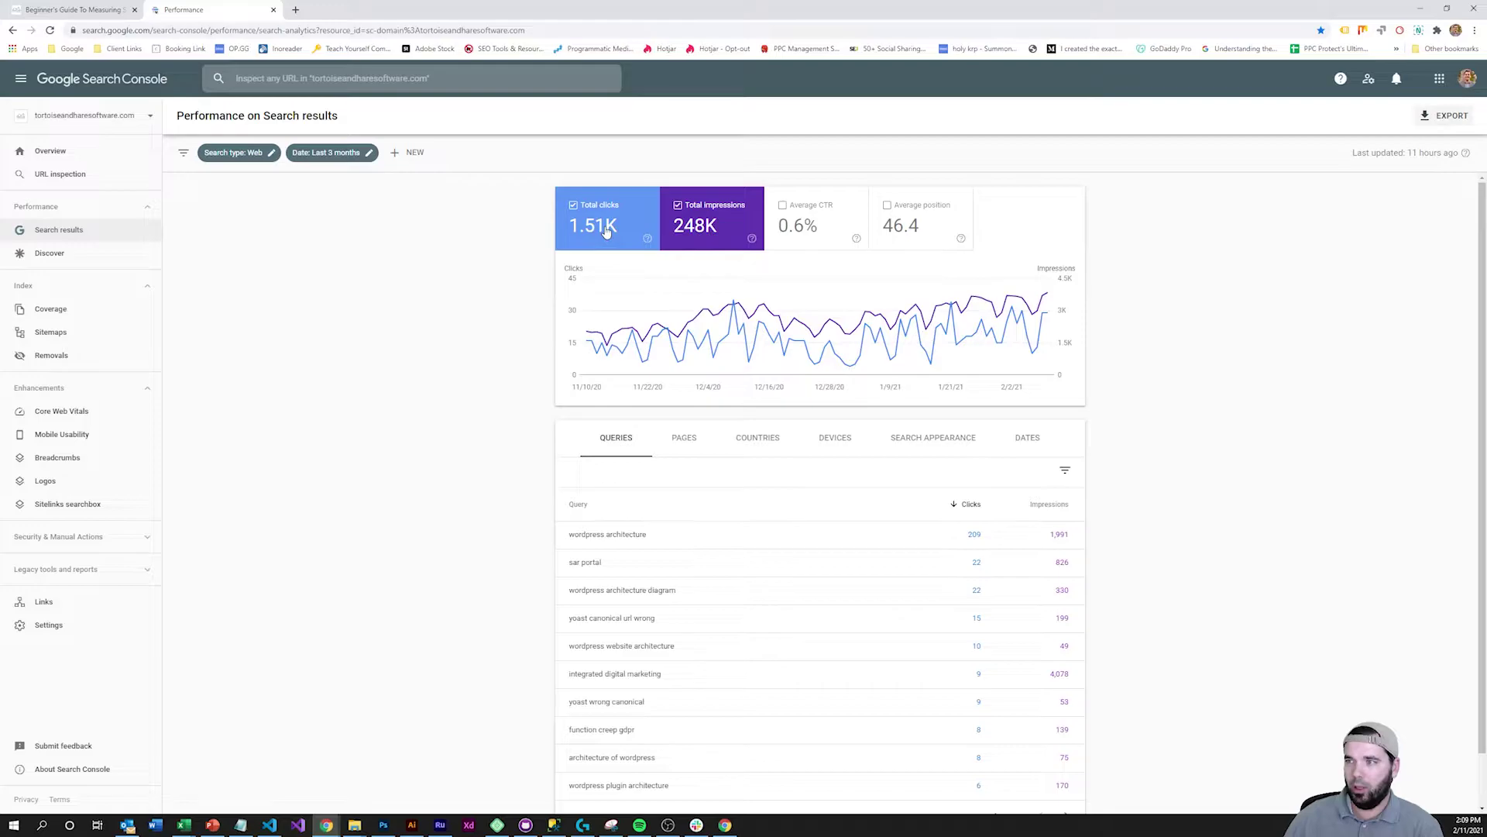
{"action": "mouse_move", "coordinate": [700, 226]}
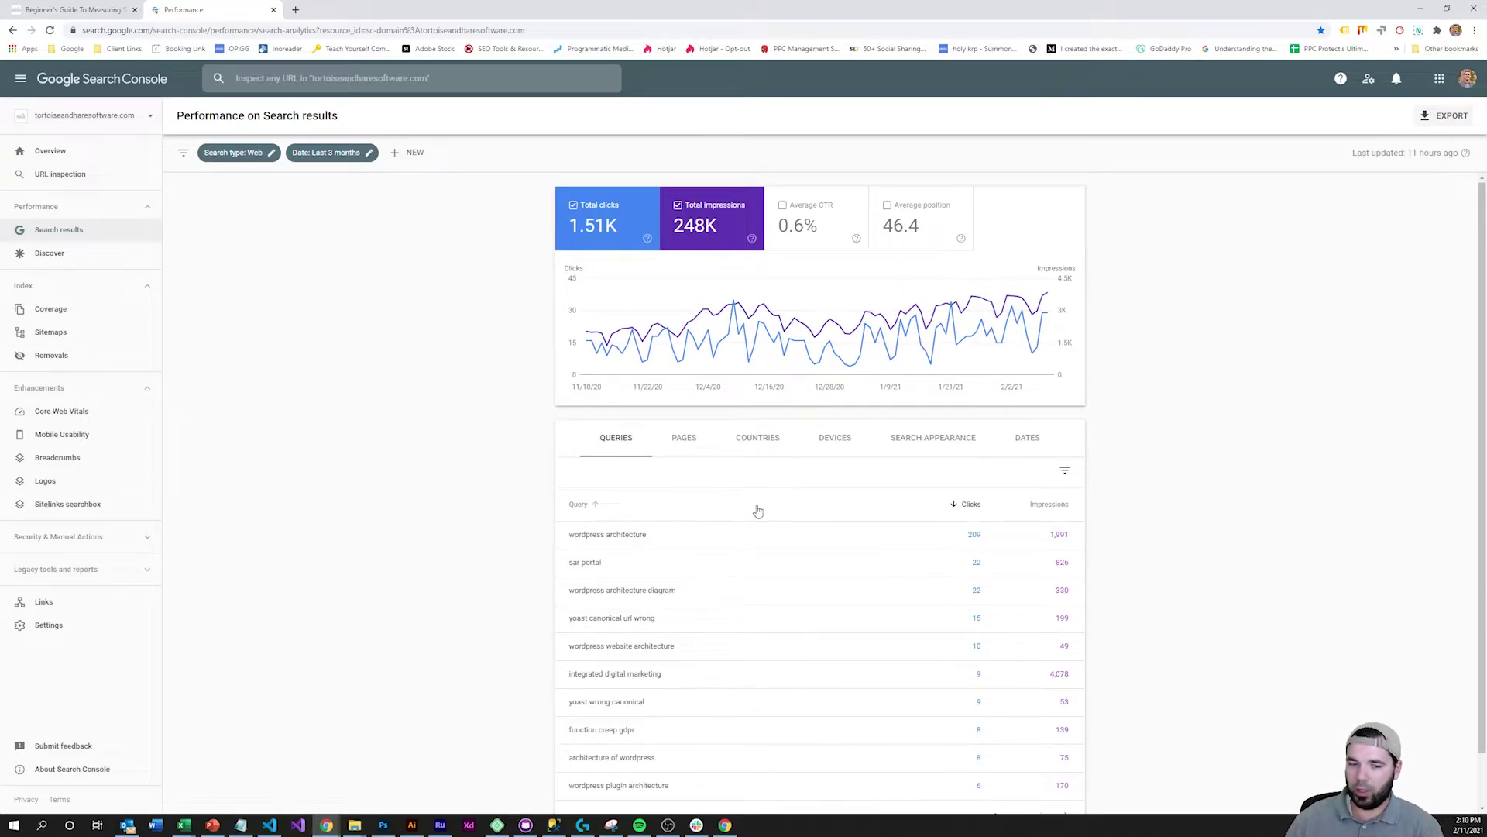
Step: Filter the performance report to the /blog/wordpress-architecture-for-beginners/ page and list its search queries
{"action": "left_click", "coordinate": [686, 442]}
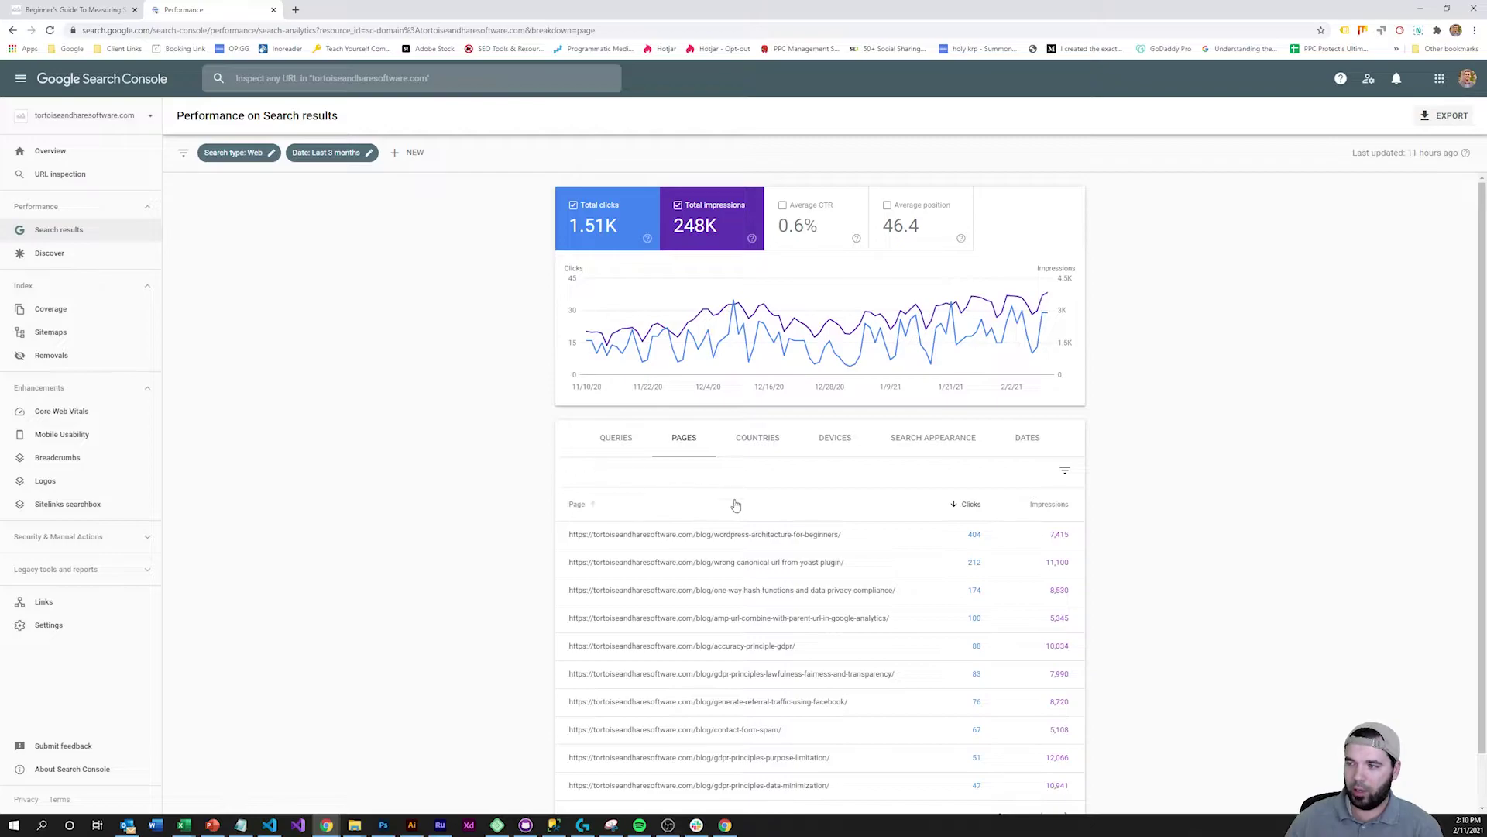
{"action": "left_click", "coordinate": [856, 537]}
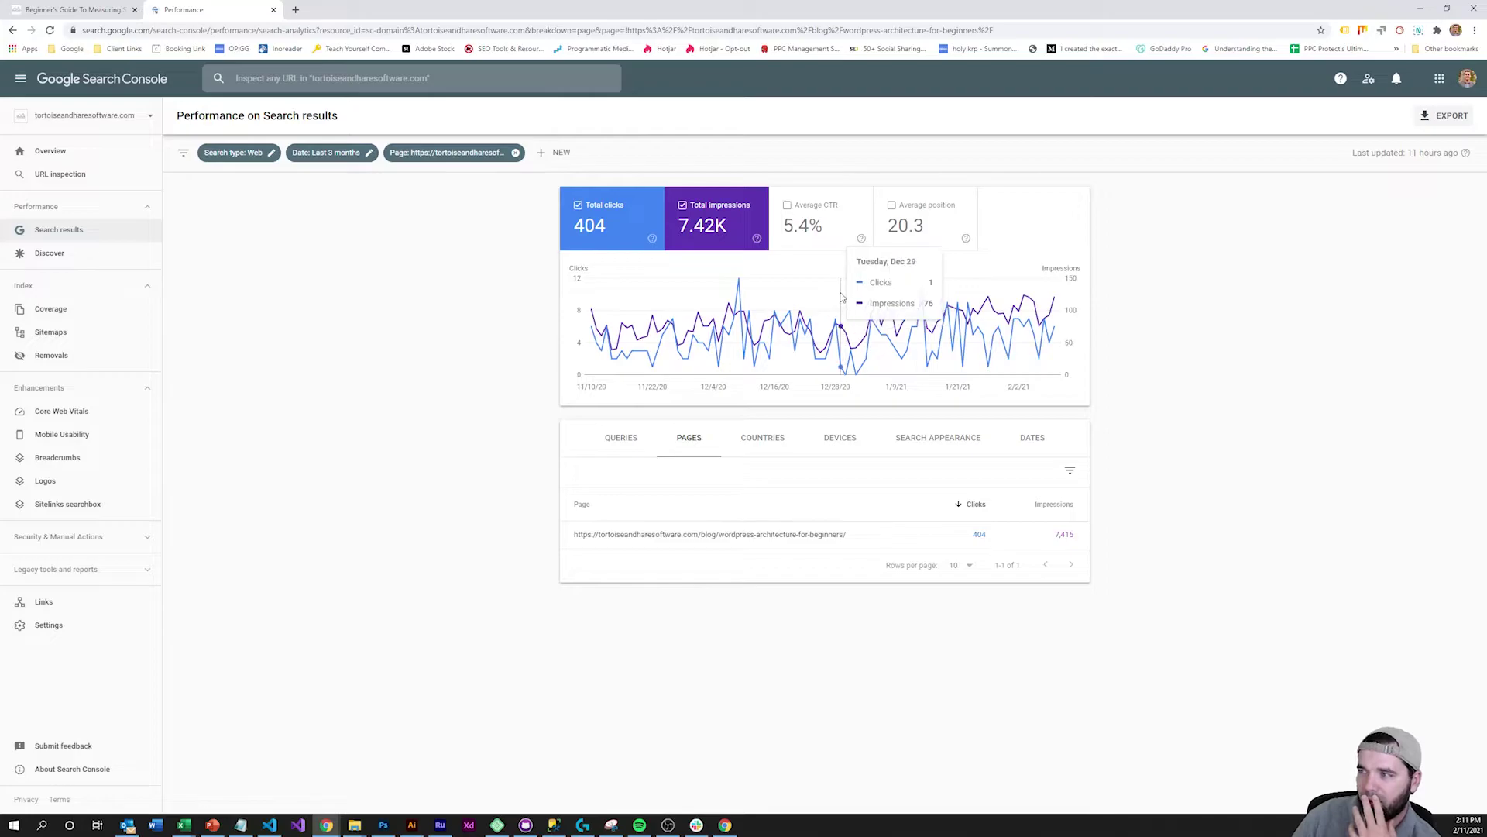
{"action": "left_click", "coordinate": [630, 442]}
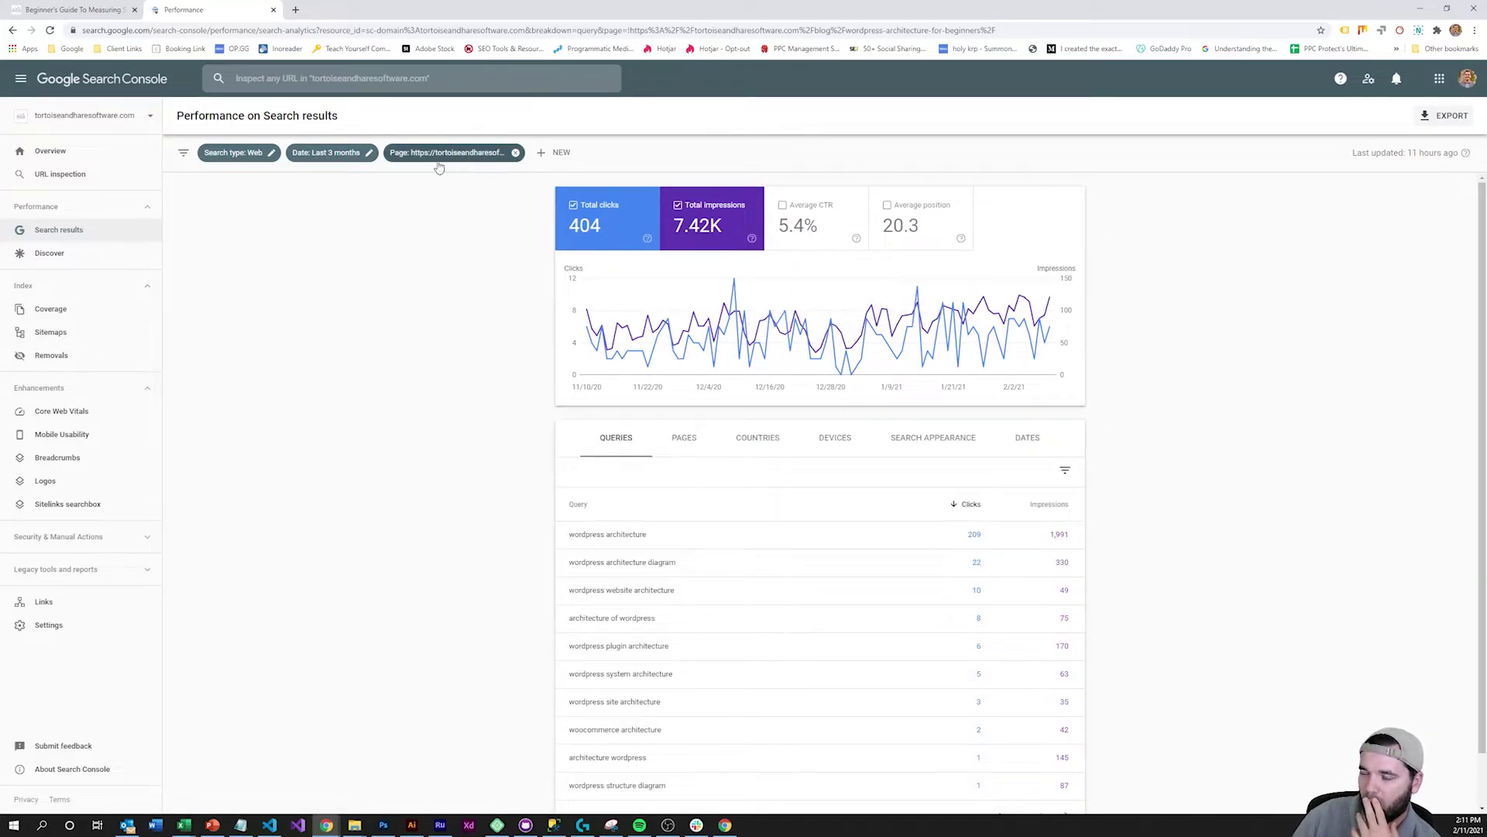
Step: Filter the page's results by the query "wordpress architecture", check its metrics, and remove that query filter
{"action": "left_click", "coordinate": [734, 547]}
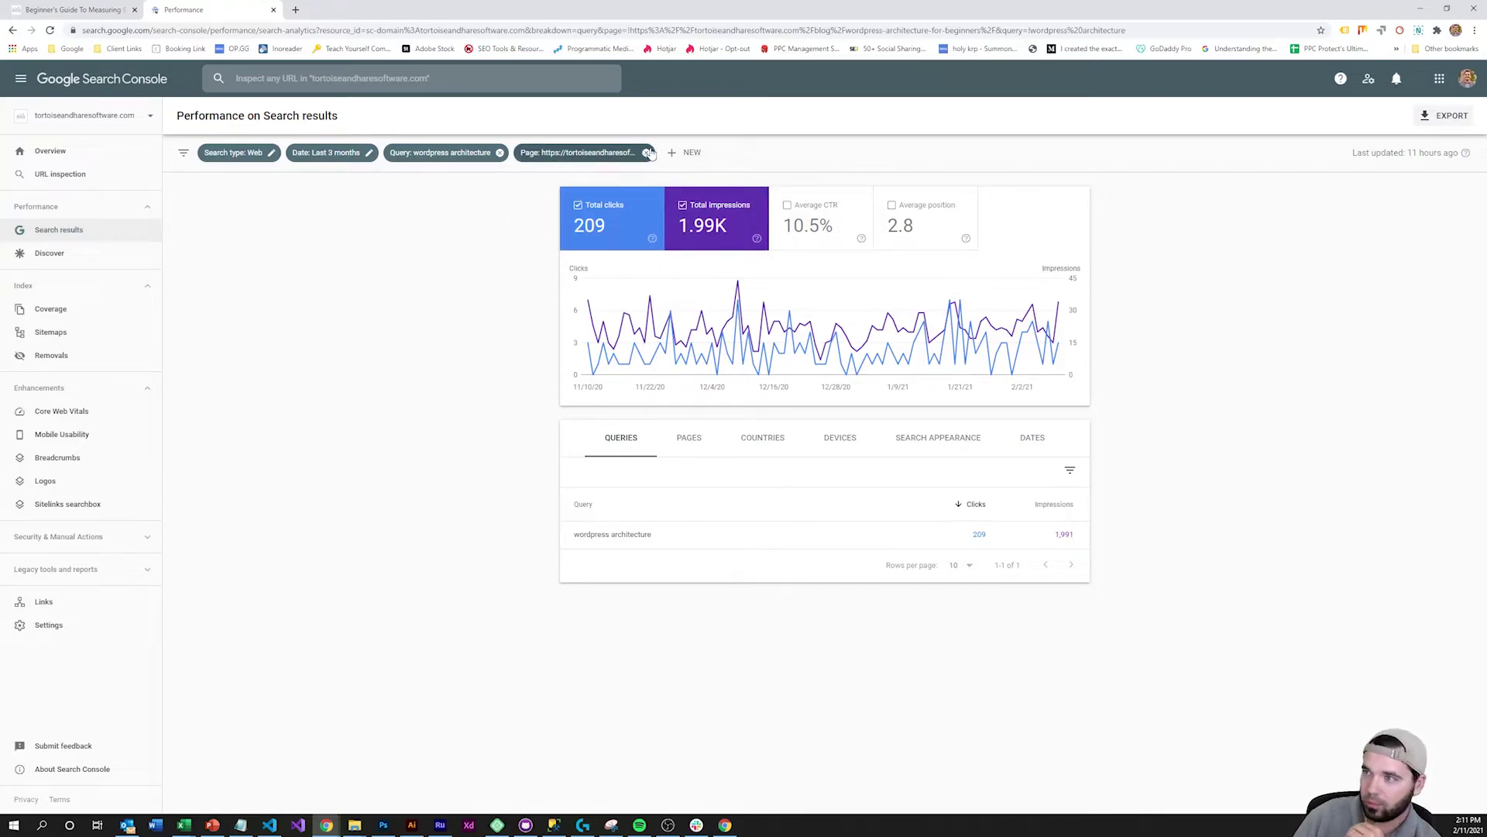
{"action": "left_click", "coordinate": [500, 153]}
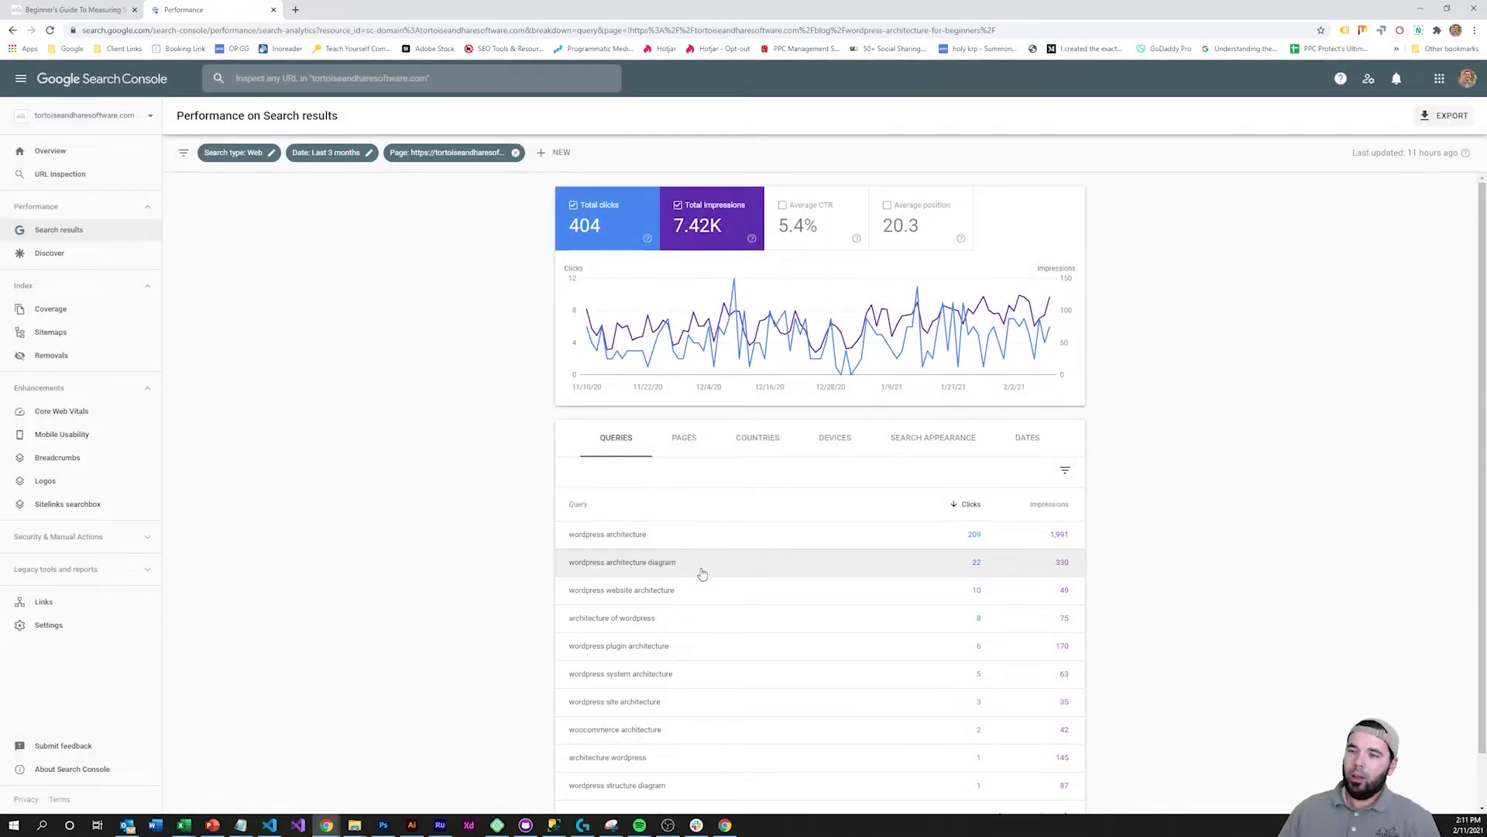
Step: Filter the report by the query "wordpress architecture diagram" instead of by page, and list the pages for that query
{"action": "left_click", "coordinate": [701, 573]}
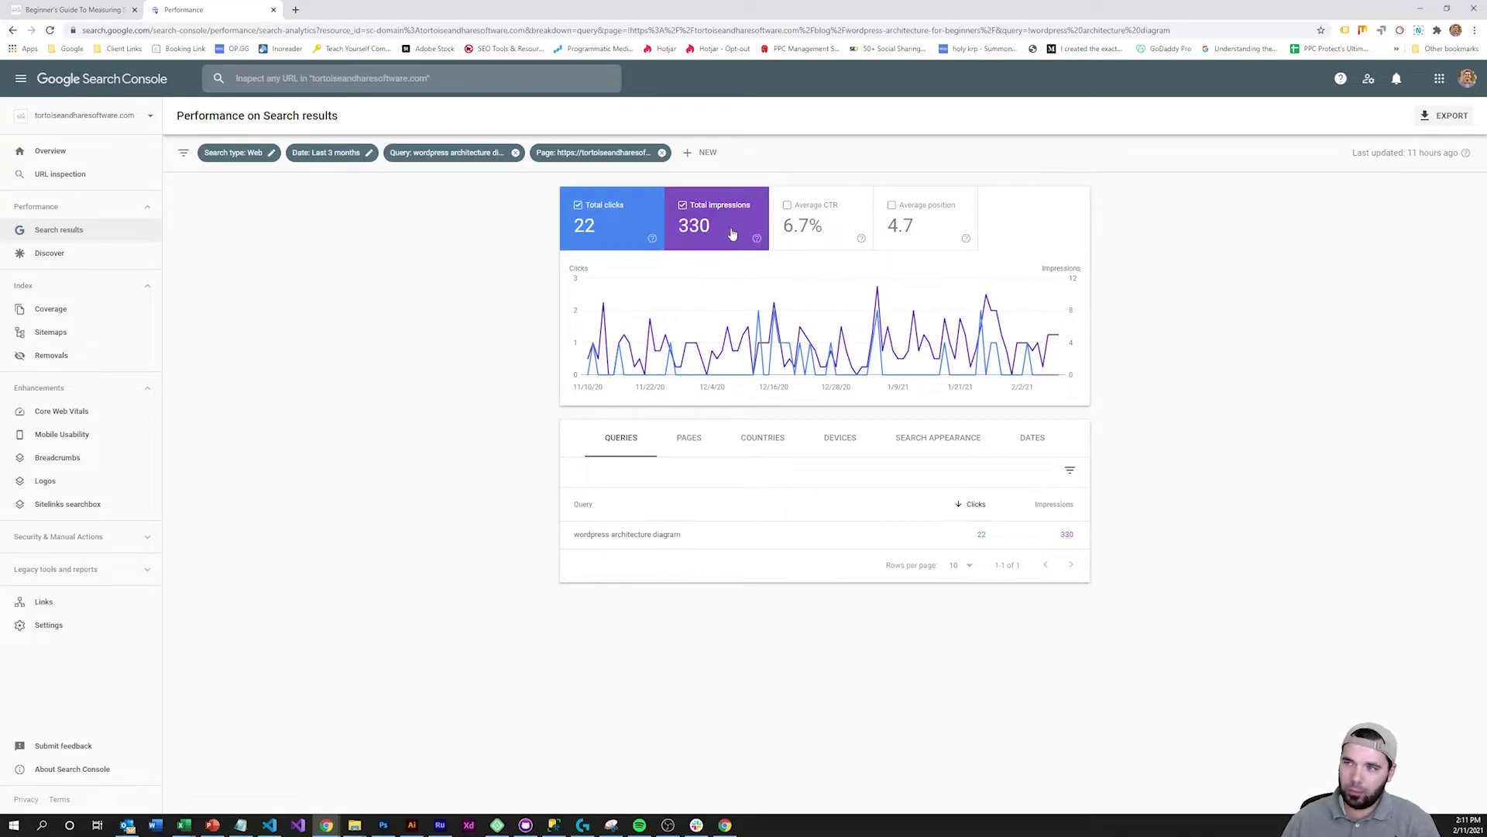
{"action": "left_click", "coordinate": [663, 153]}
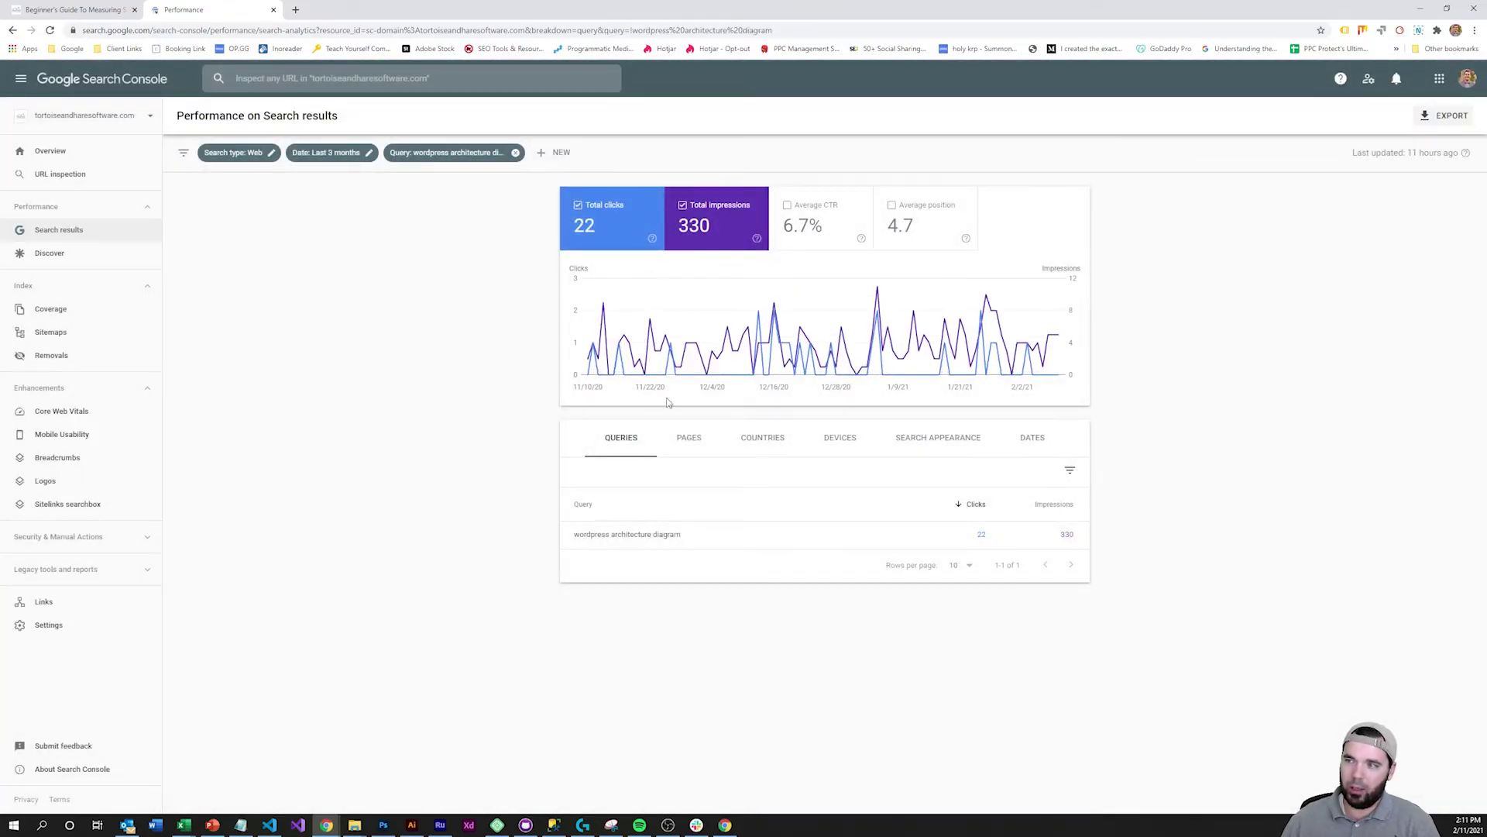
{"action": "left_click", "coordinate": [687, 439]}
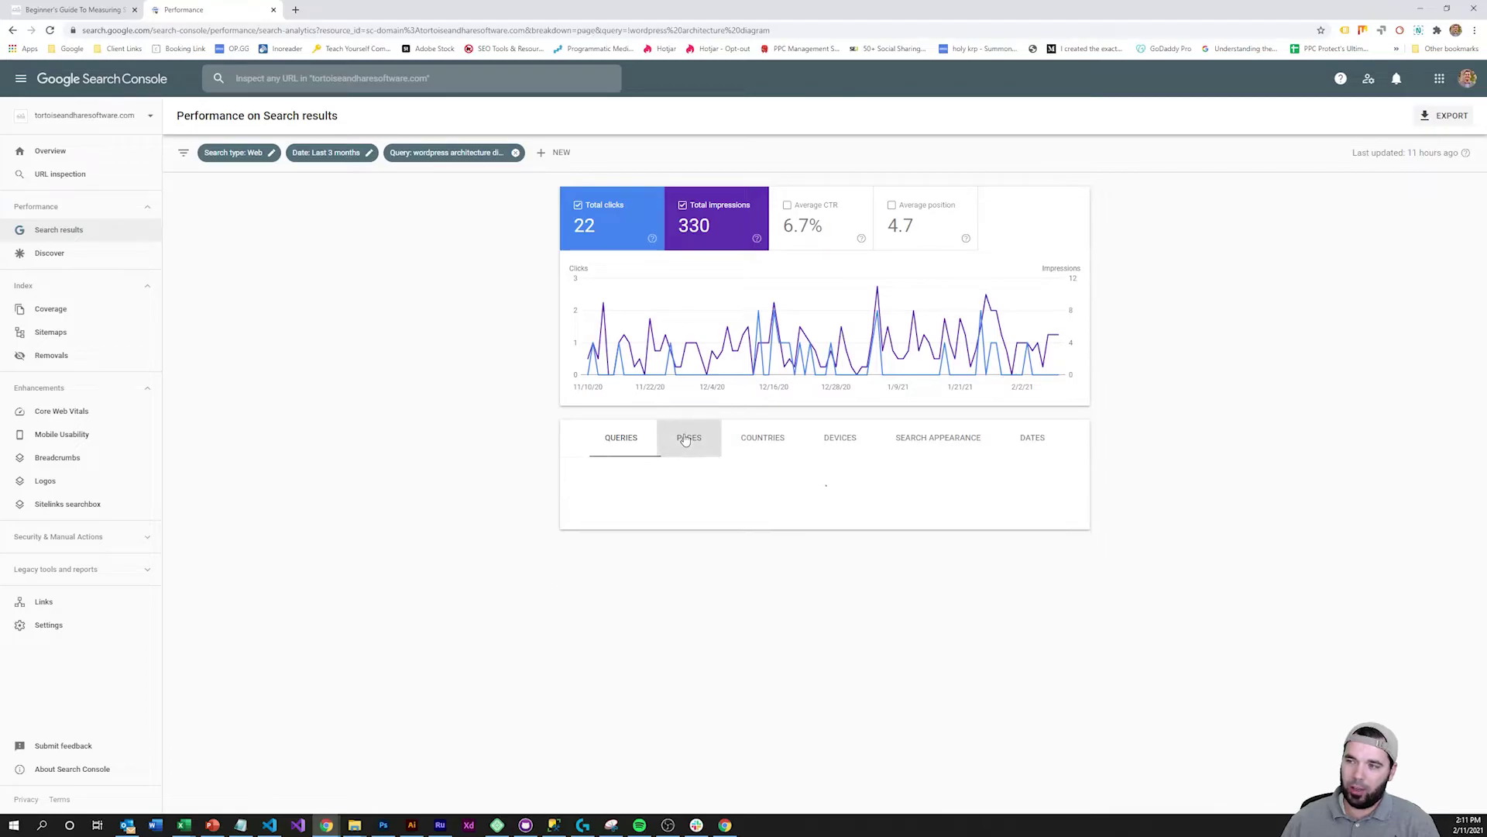
{"action": "left_click", "coordinate": [448, 152]}
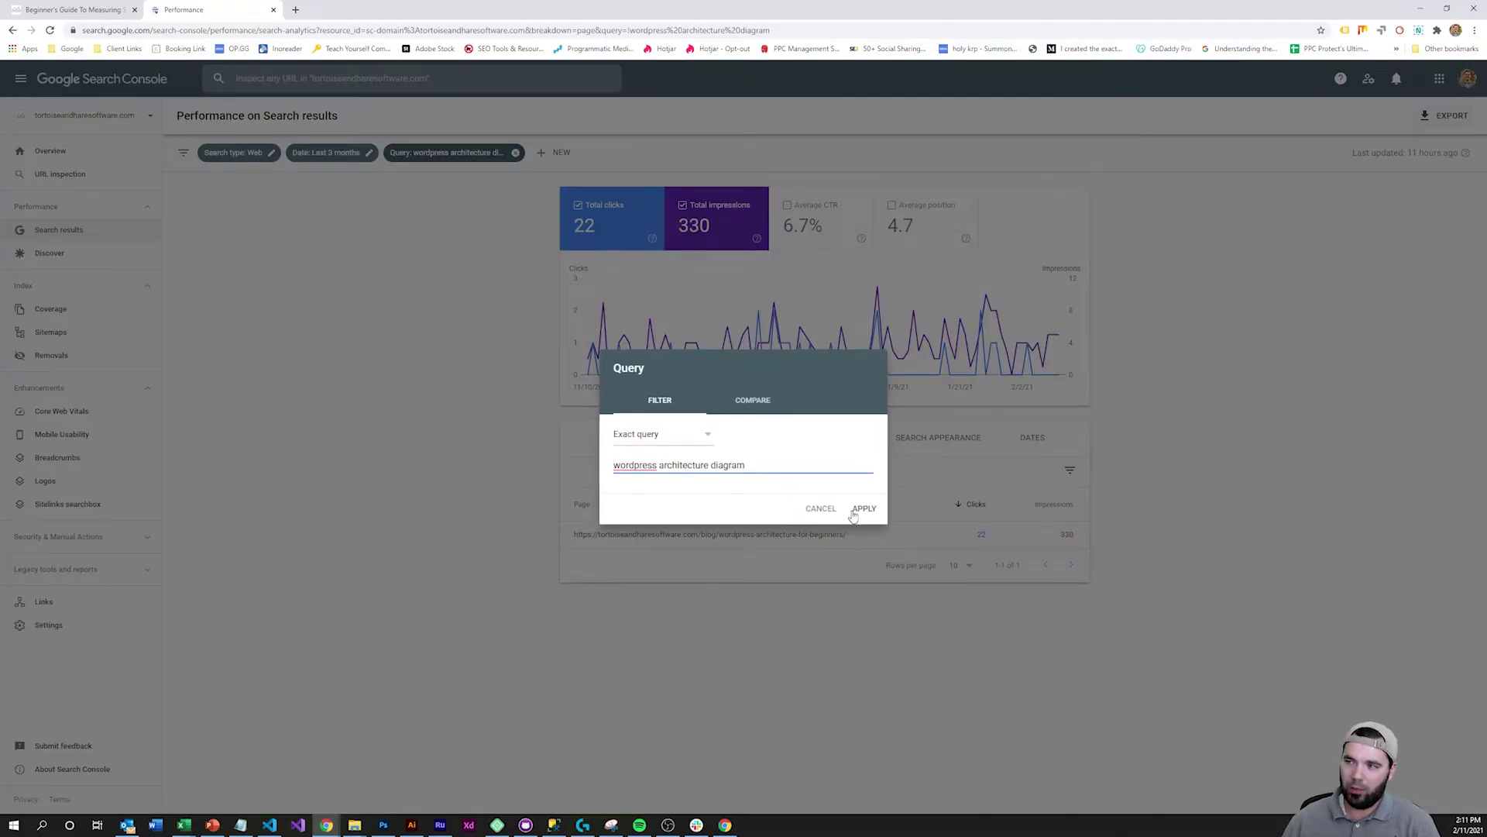
{"action": "left_click", "coordinate": [826, 510]}
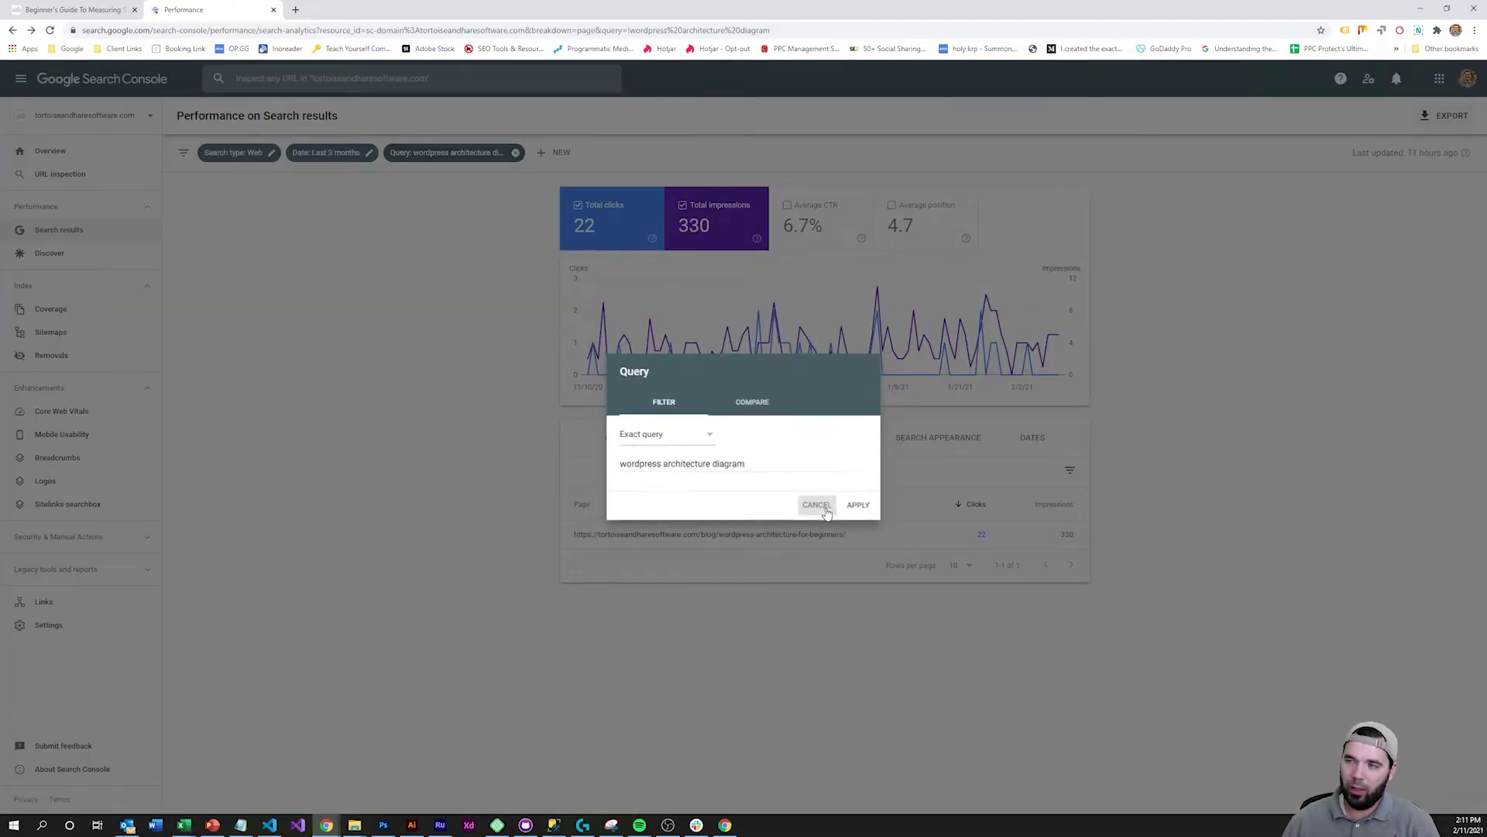
Step: Remove the query filter and sort all queries by average position in ascending order, showing that metric instead of impressions
{"action": "left_click", "coordinate": [515, 152]}
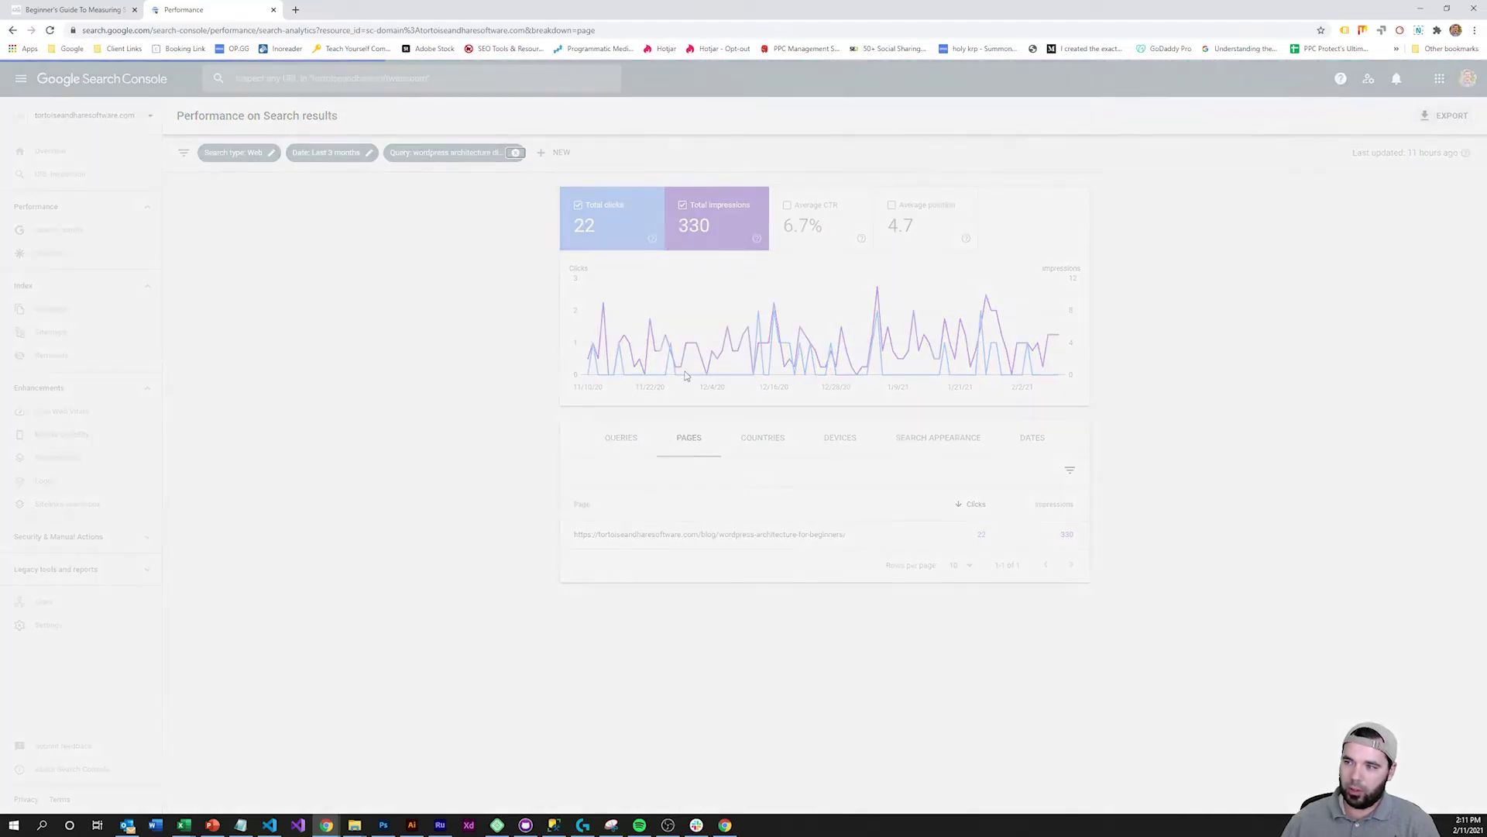
{"action": "left_click", "coordinate": [625, 443]}
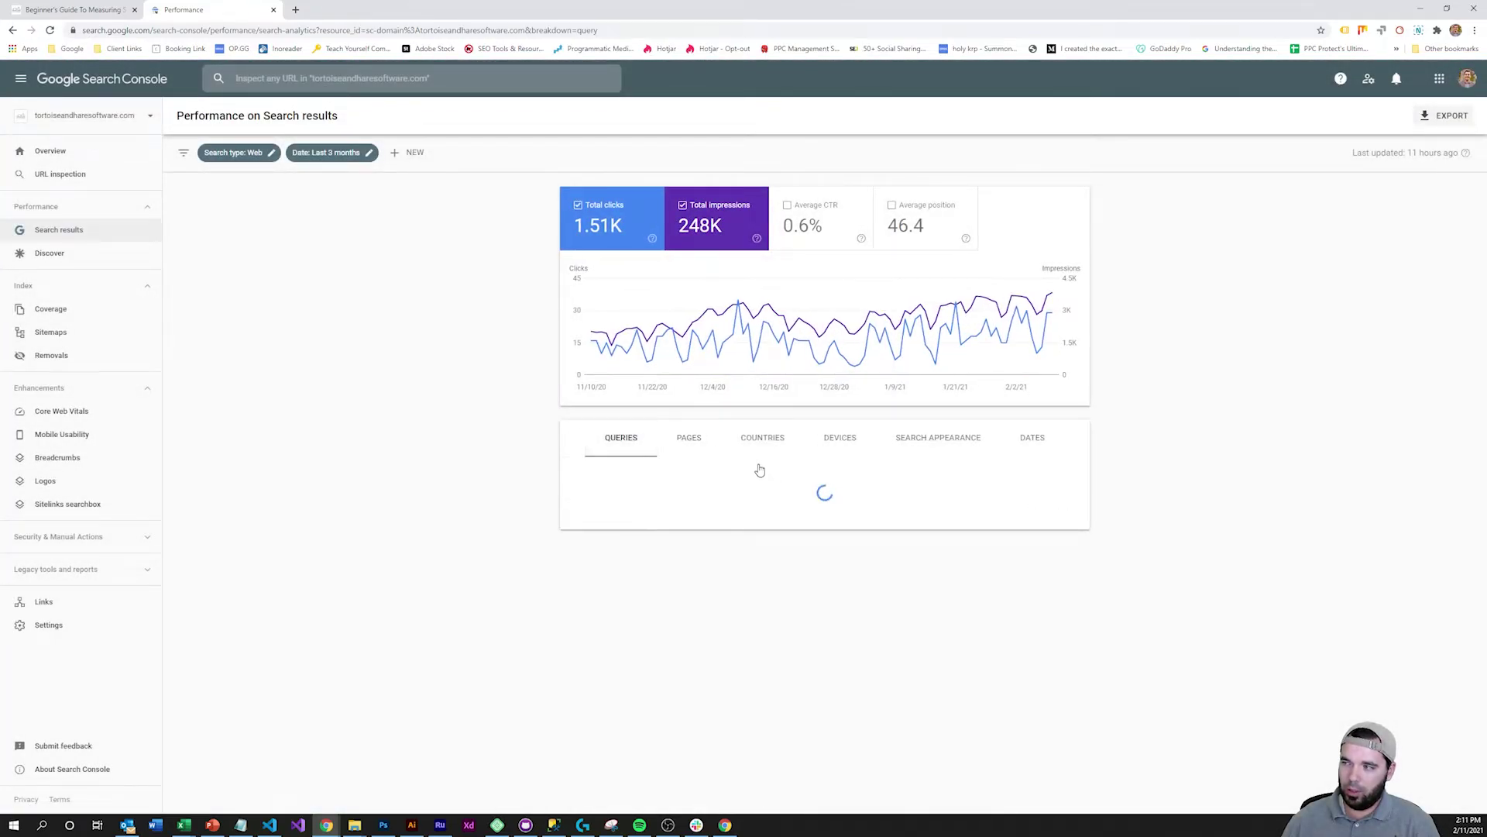
{"action": "left_click", "coordinate": [701, 223]}
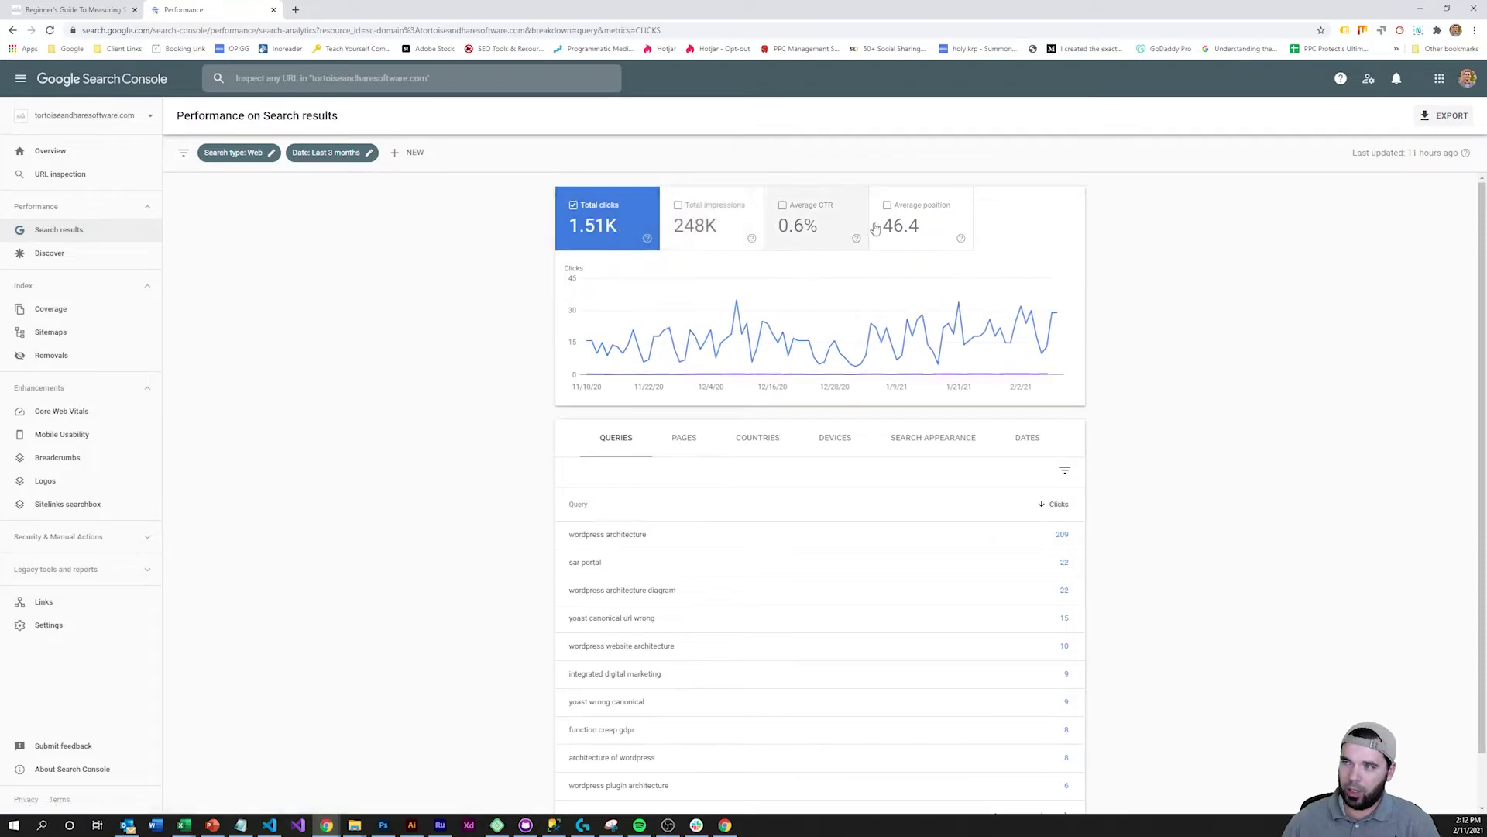
{"action": "left_click", "coordinate": [908, 229]}
{"action": "left_click", "coordinate": [1070, 509]}
{"action": "left_click", "coordinate": [1069, 509]}
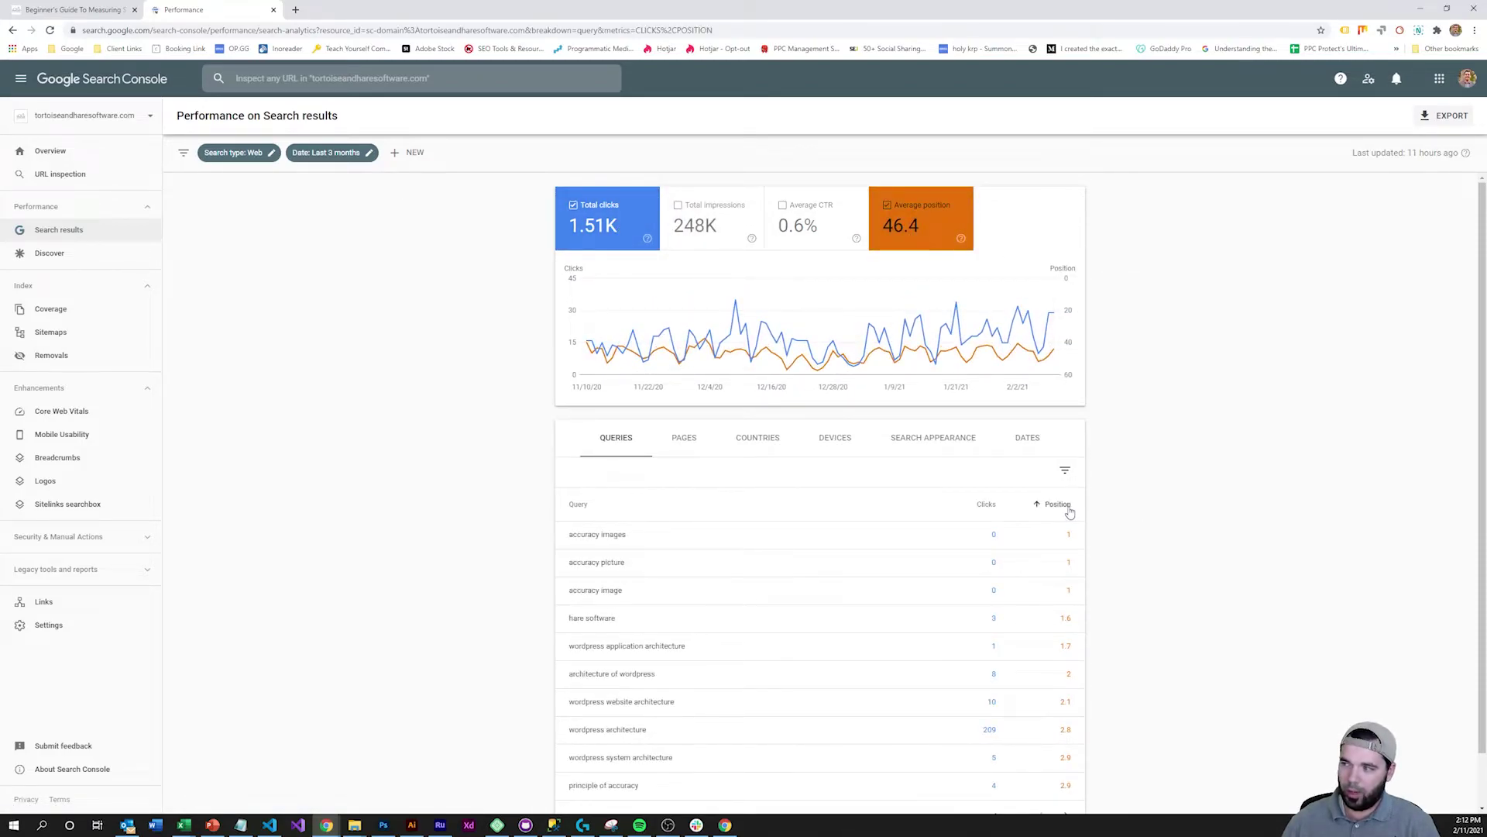
{"action": "scroll", "coordinate": [736, 534], "scroll_direction": "down", "scroll_amount": 1}
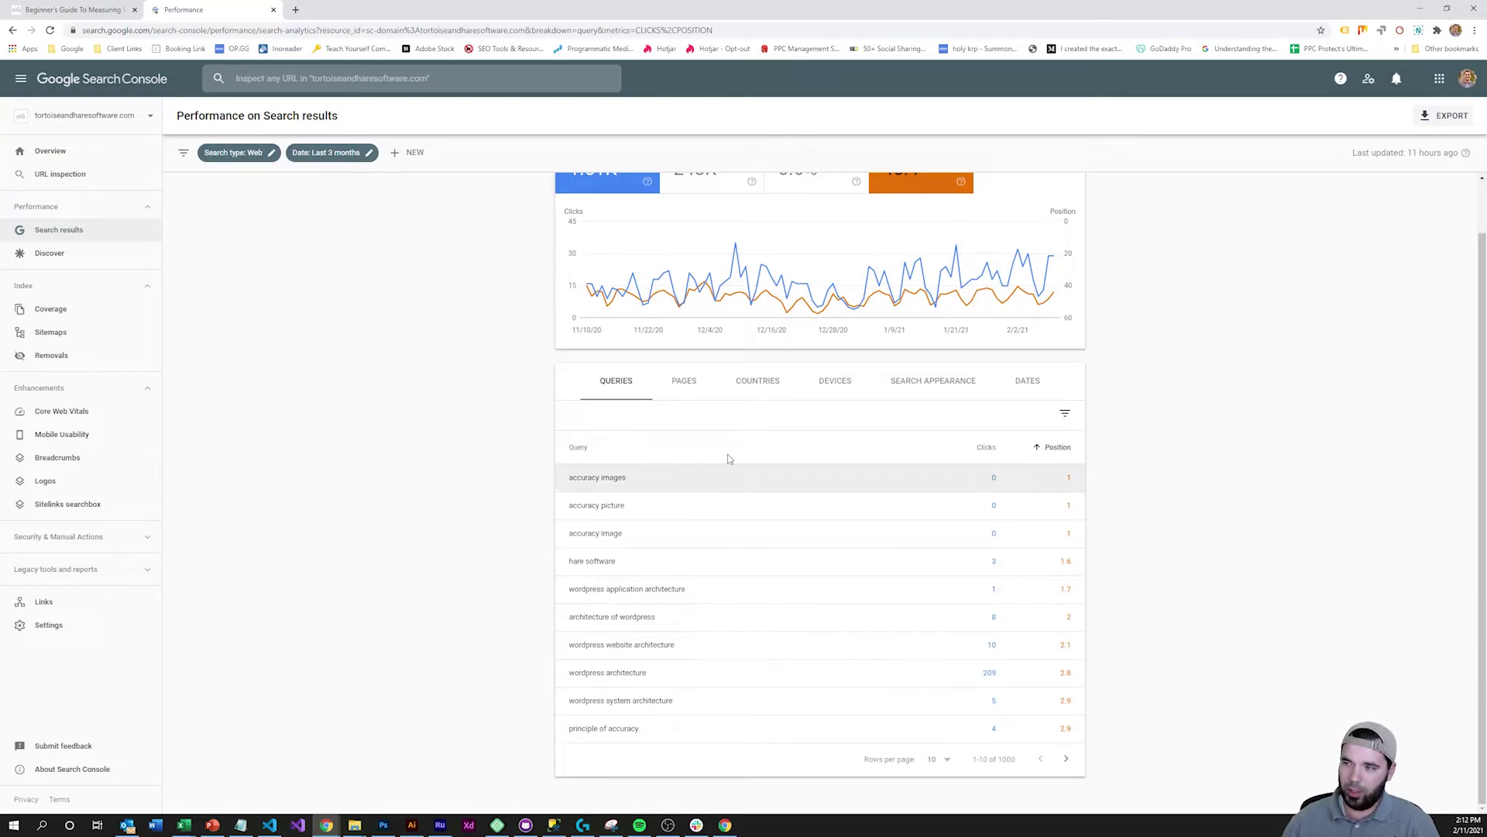
Step: List the site's pages ordered by average position, starting with the best-ranked page
{"action": "left_click", "coordinate": [685, 381]}
{"action": "left_click", "coordinate": [1053, 449]}
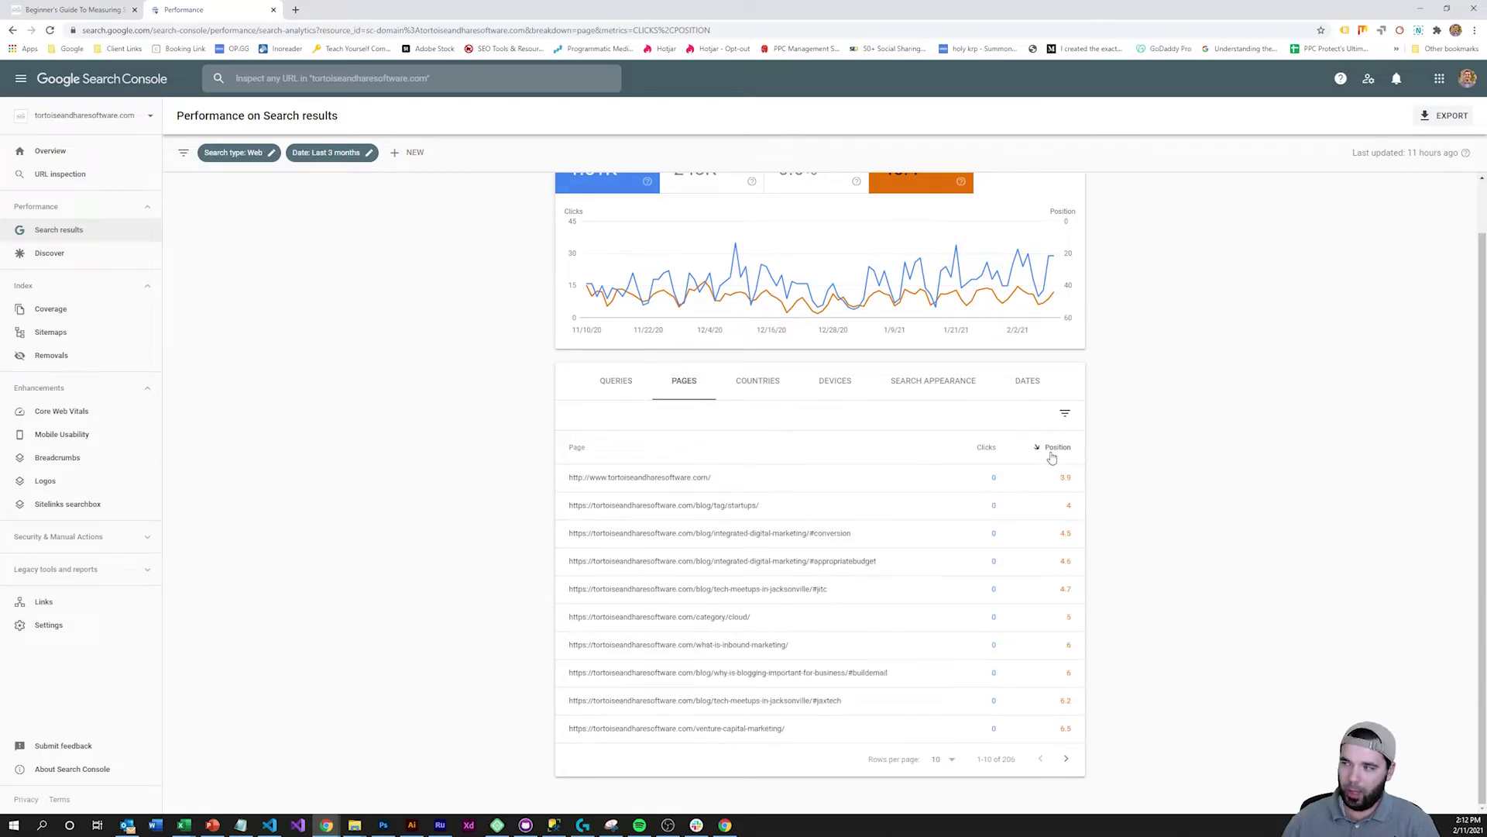
{"action": "scroll", "coordinate": [505, 451], "scroll_direction": "up", "scroll_amount": 1}
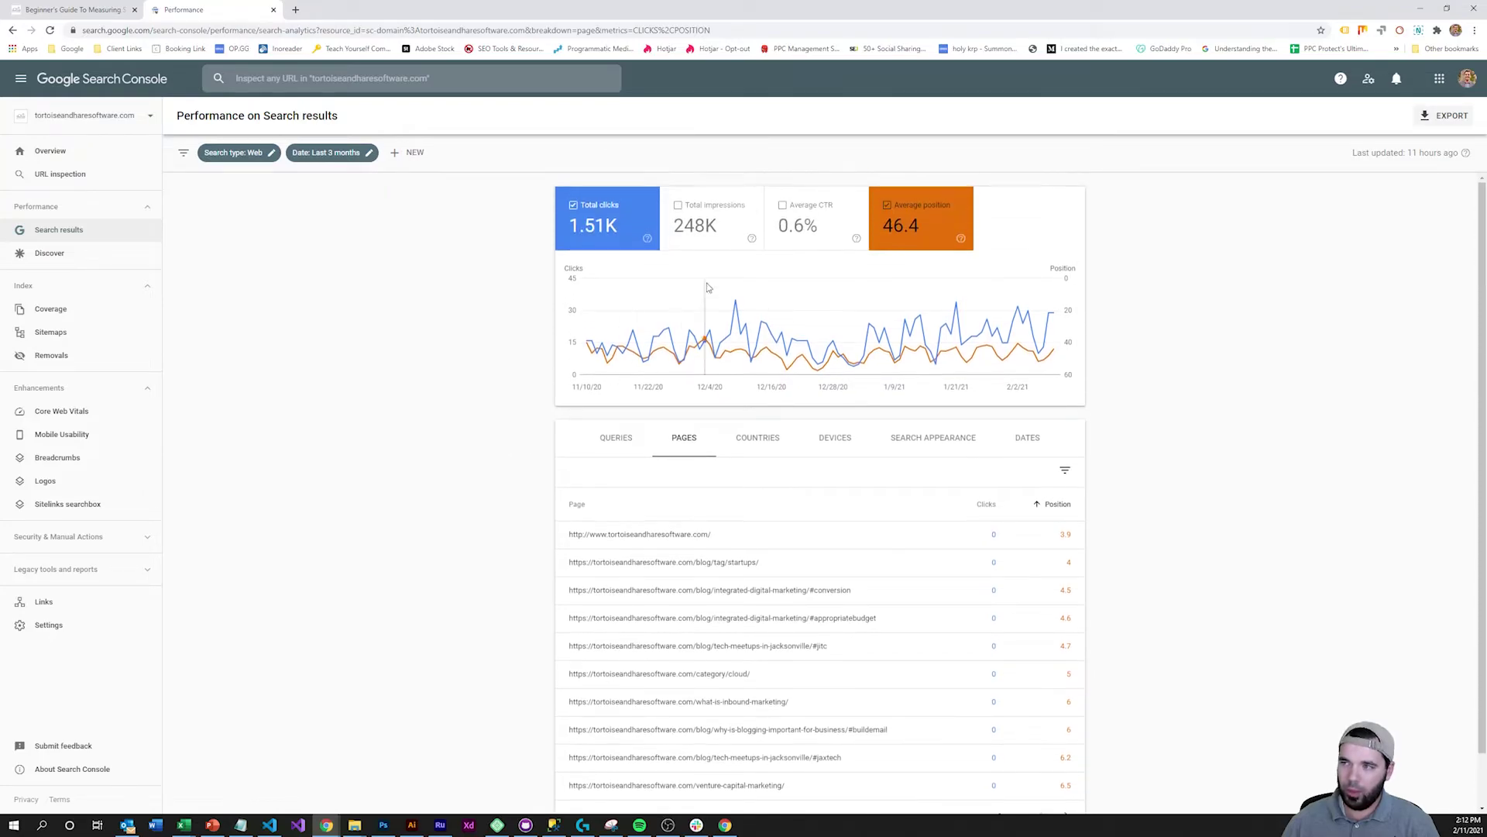
Step: Hide the average position metric and sort the pages by clicks in descending order
{"action": "left_click", "coordinate": [897, 229]}
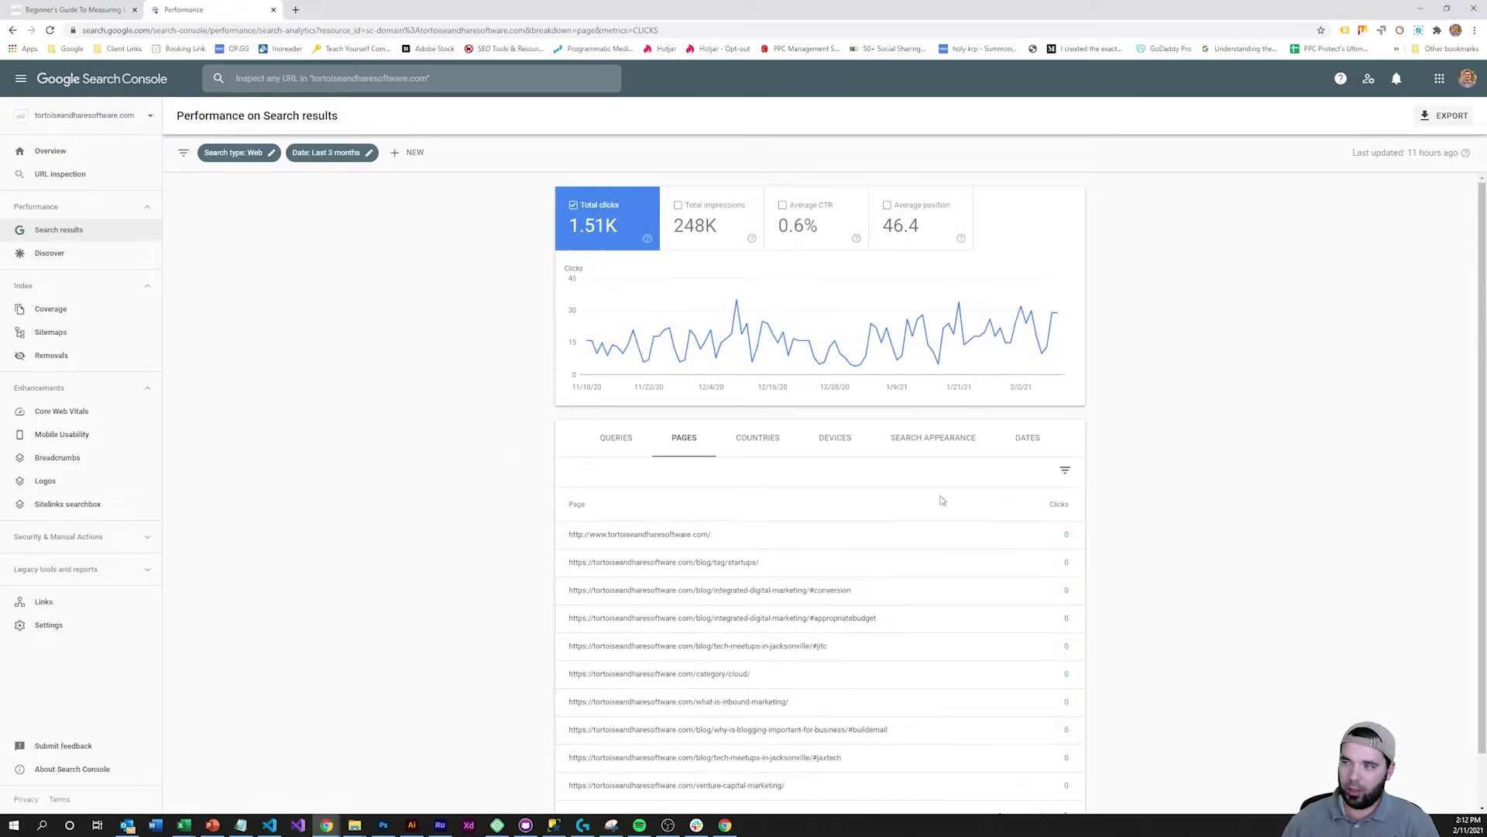
{"action": "left_click", "coordinate": [1070, 514]}
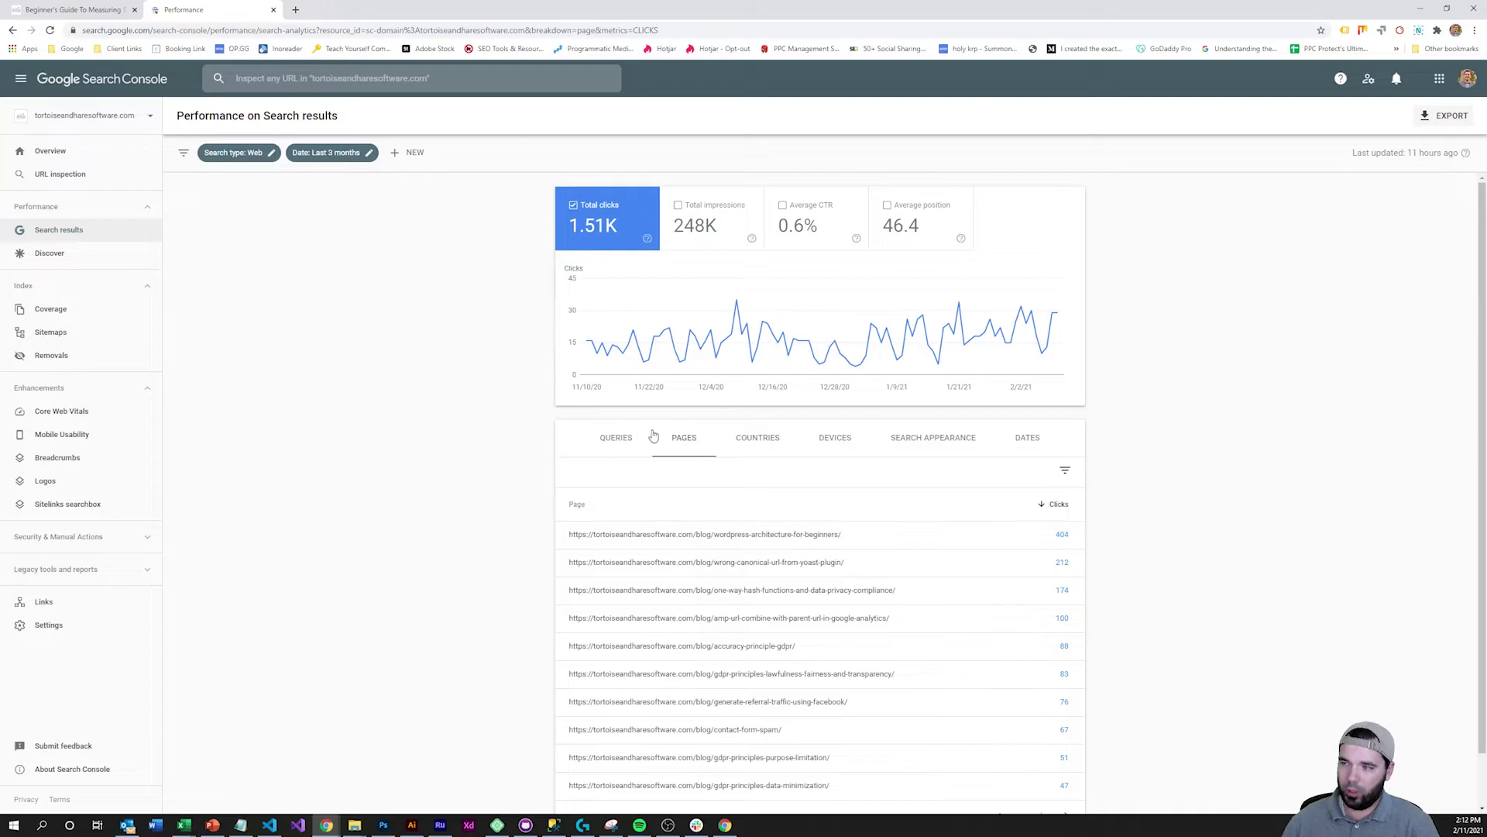
Step: Examine how clicks break down by query, country, device and search appearance
{"action": "left_click", "coordinate": [620, 439]}
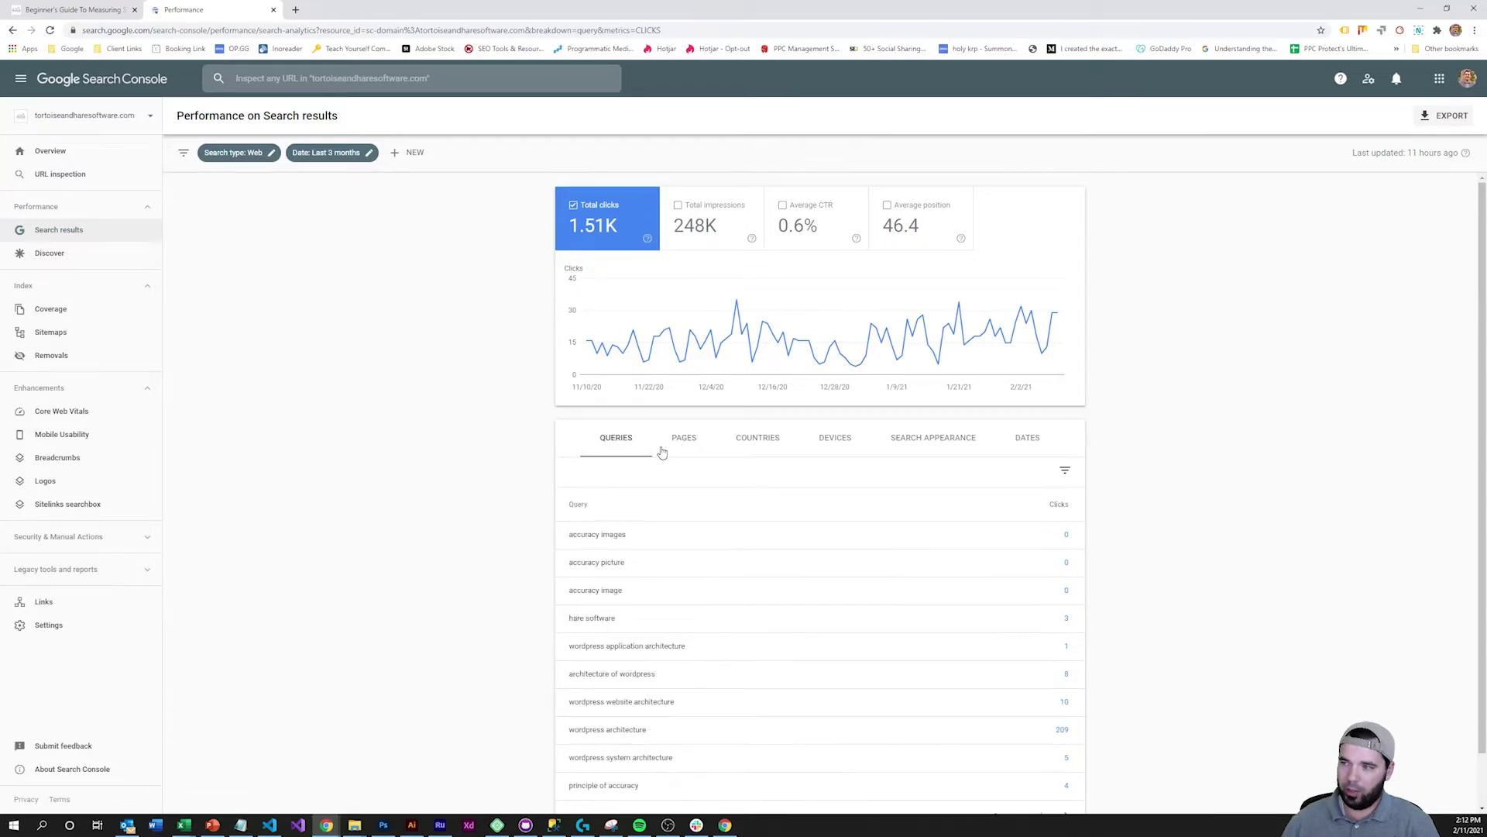
{"action": "left_click", "coordinate": [749, 440]}
{"action": "left_click", "coordinate": [829, 440]}
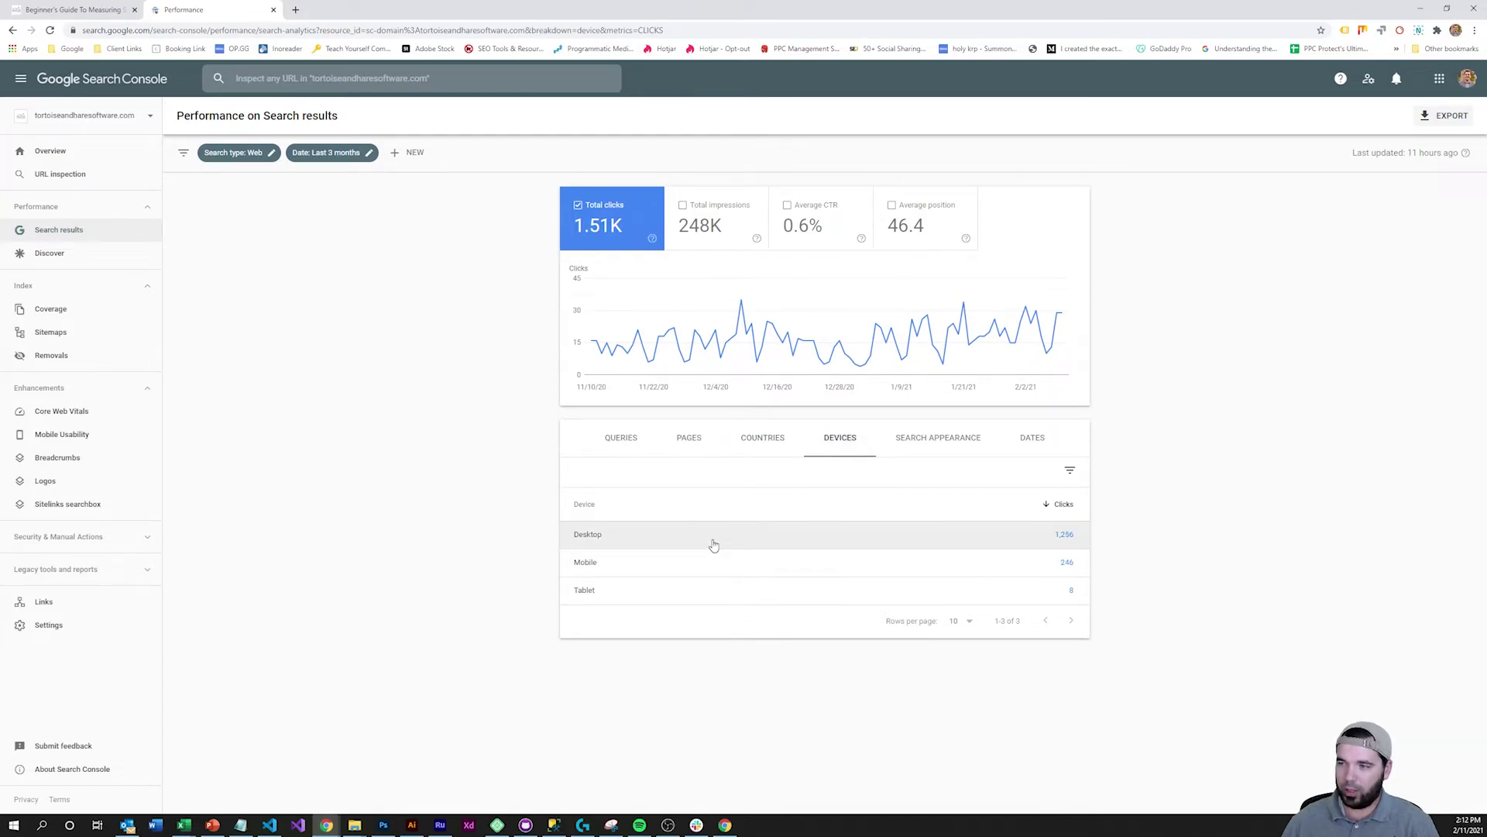
{"action": "left_click", "coordinate": [930, 438]}
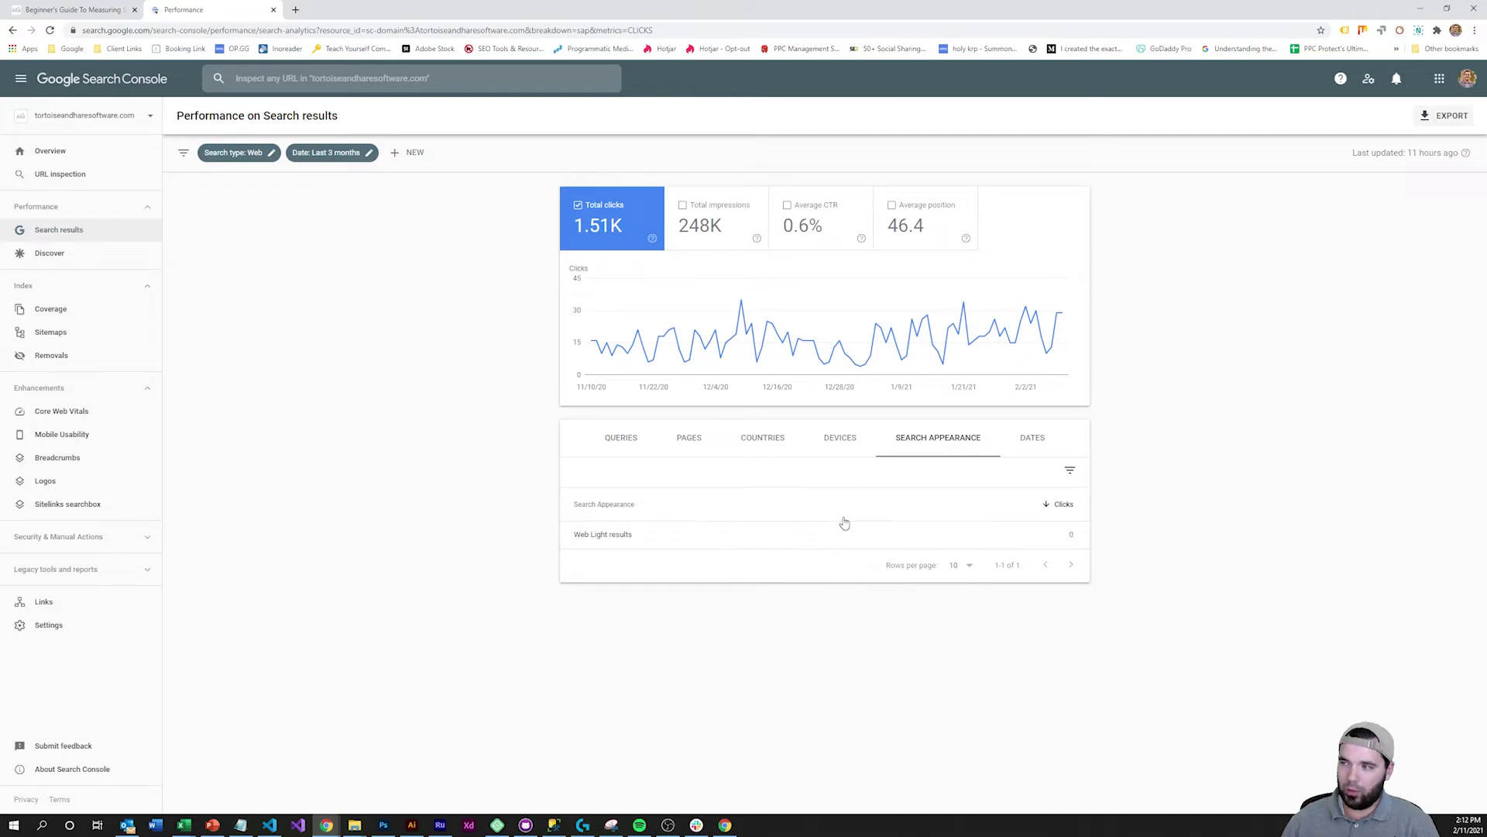
Step: Return to the query breakdown and show total impressions alongside total clicks
{"action": "left_click", "coordinate": [617, 448]}
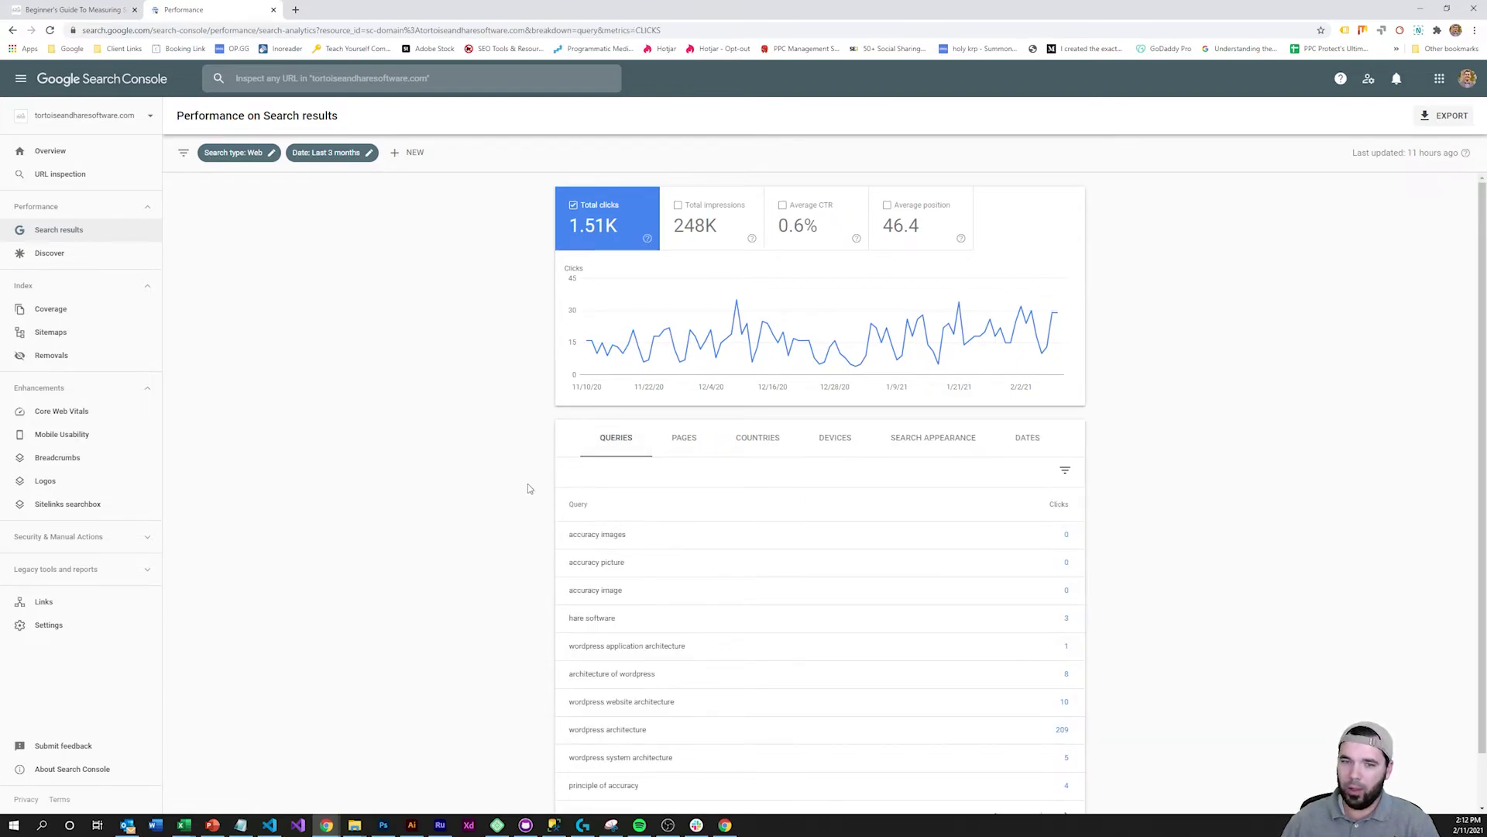
{"action": "mouse_move", "coordinate": [709, 233]}
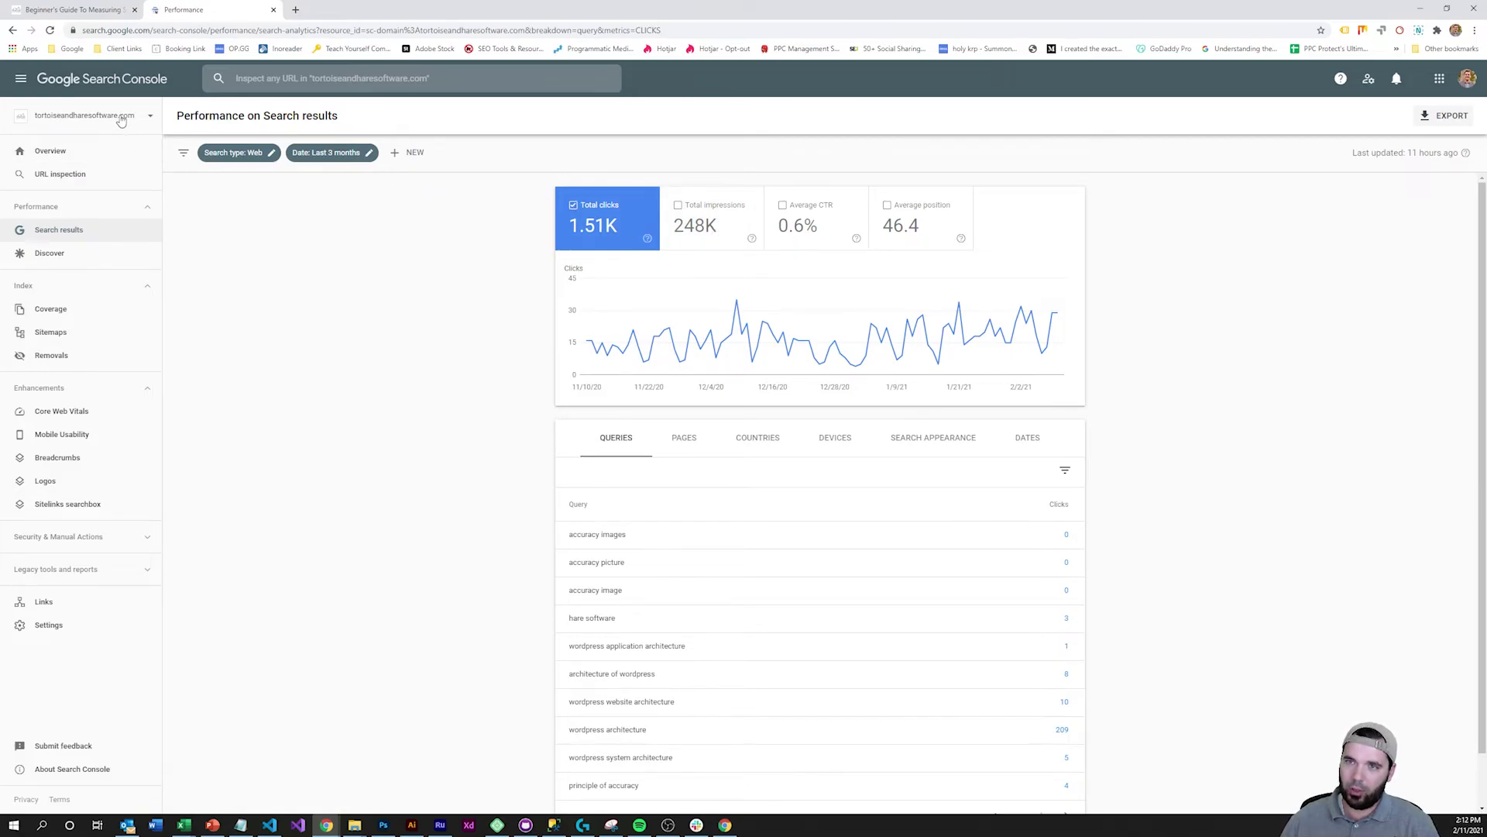
{"action": "left_click", "coordinate": [700, 232]}
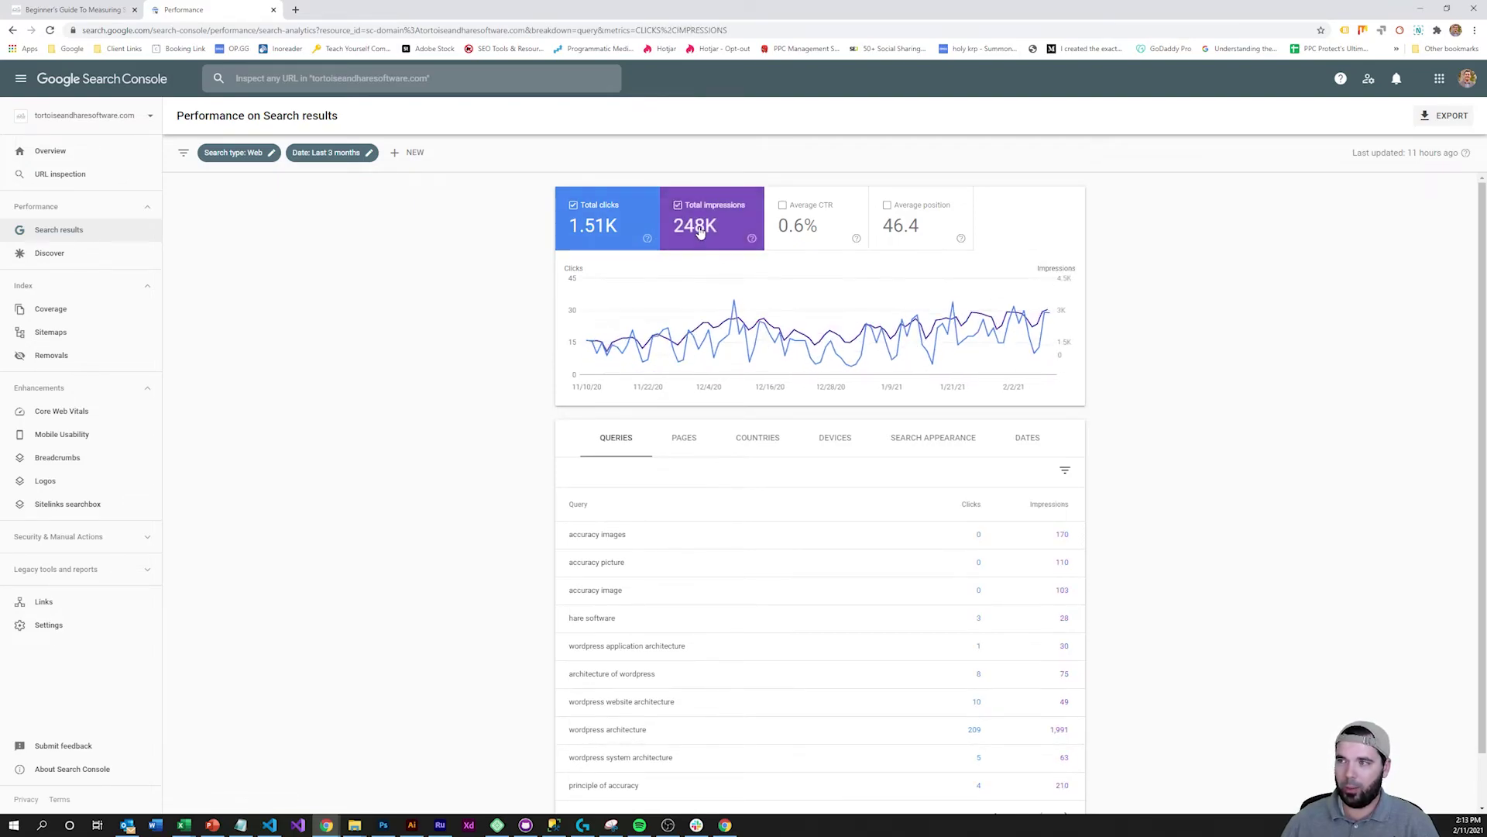